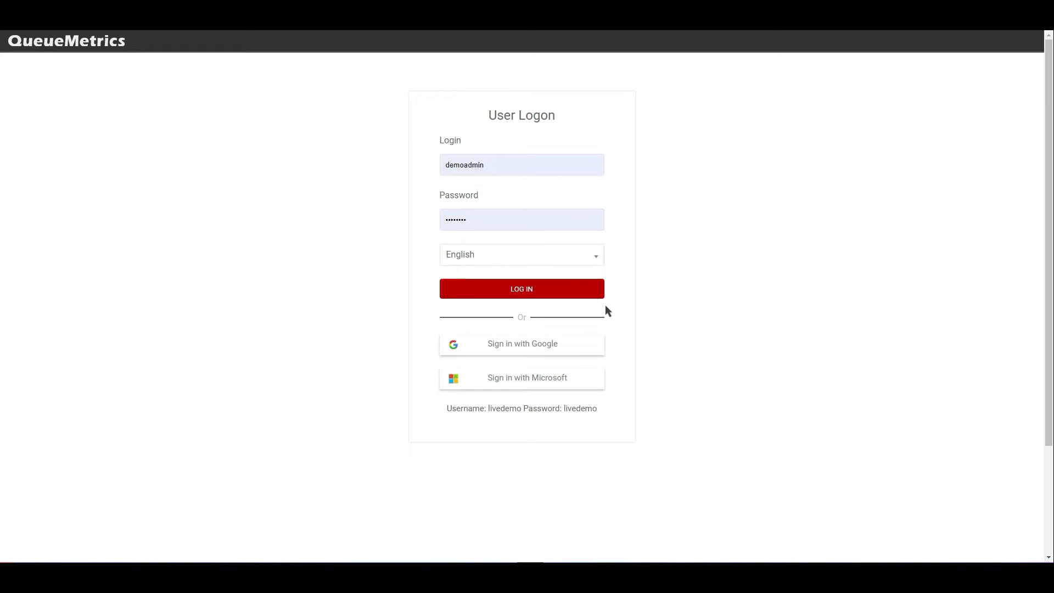
- Log in as the demo administrator, with English as the language, to reach the home page
{"action": "left_click", "coordinate": [534, 291]}
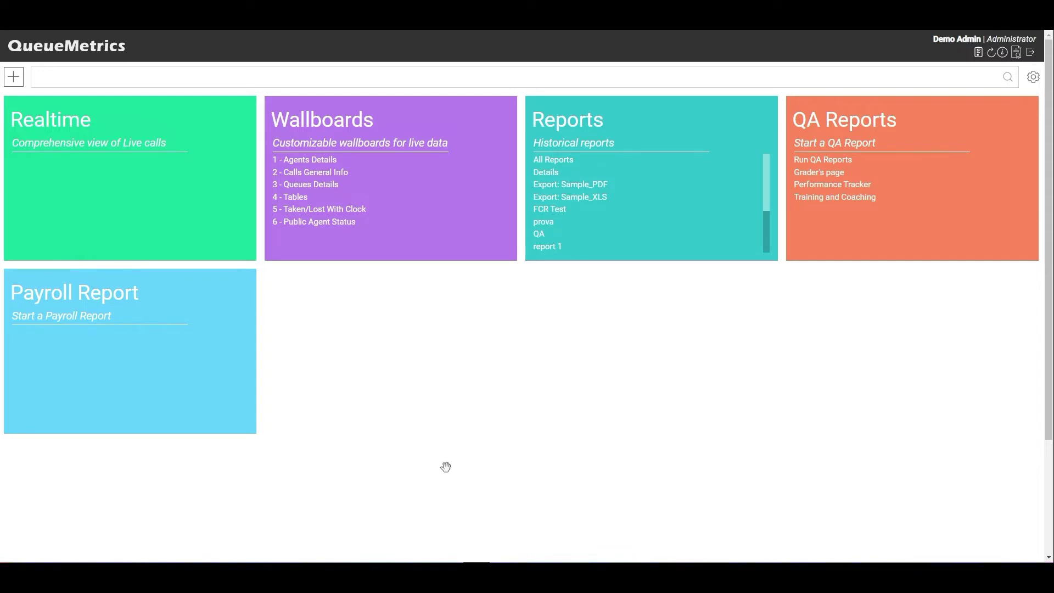
- Open the '2 - Calls General Info' wallboard and bring up the list of six wallboards
{"action": "left_click", "coordinate": [301, 172]}
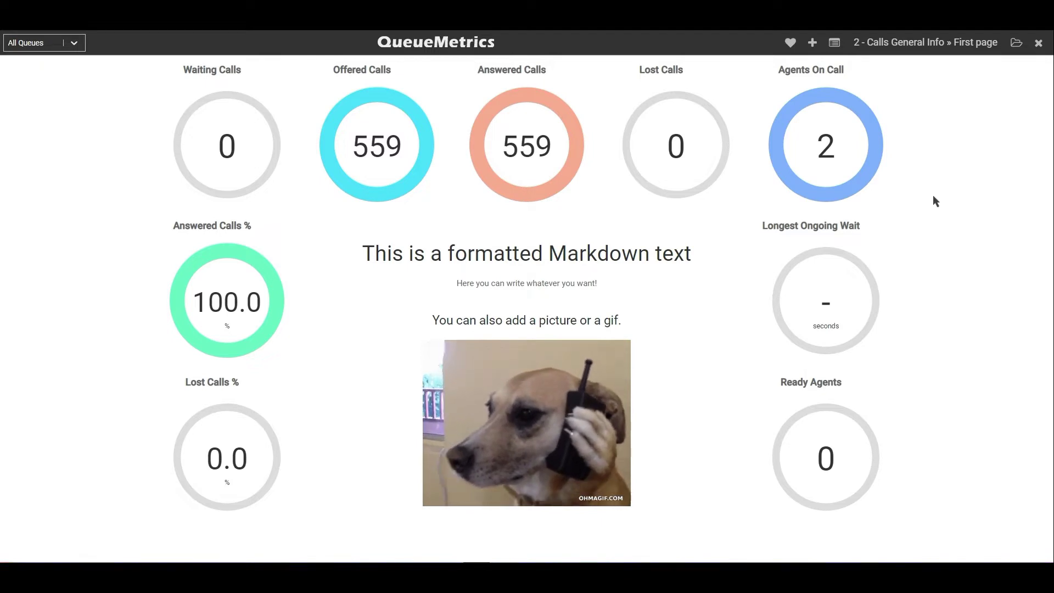
{"action": "left_click", "coordinate": [1016, 42]}
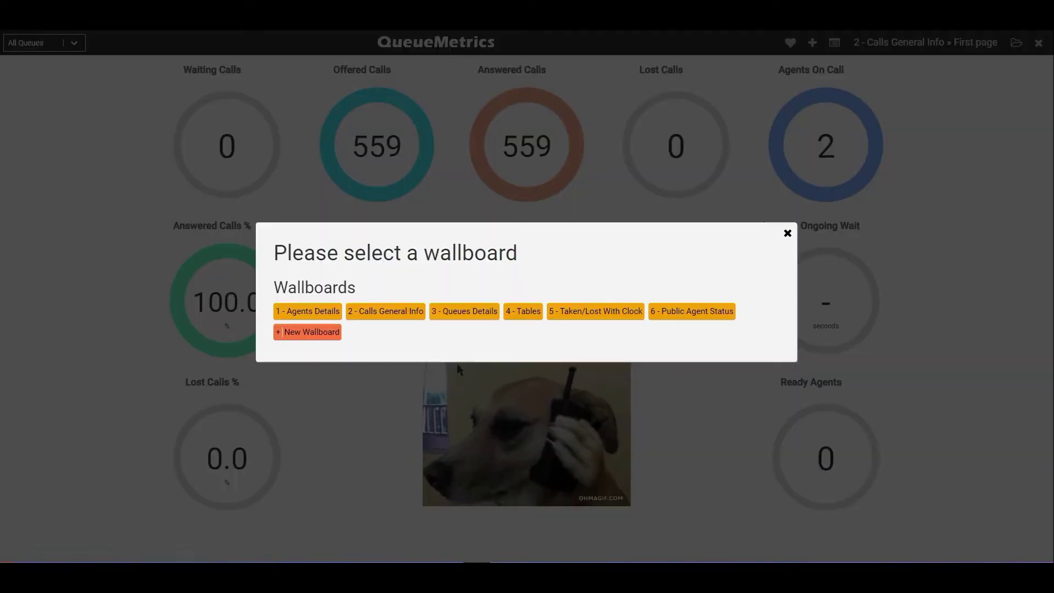
- View the '3 - Queues Details' and '4 - Tables' wallboards, then close back to the home tiles
{"action": "left_click", "coordinate": [459, 311]}
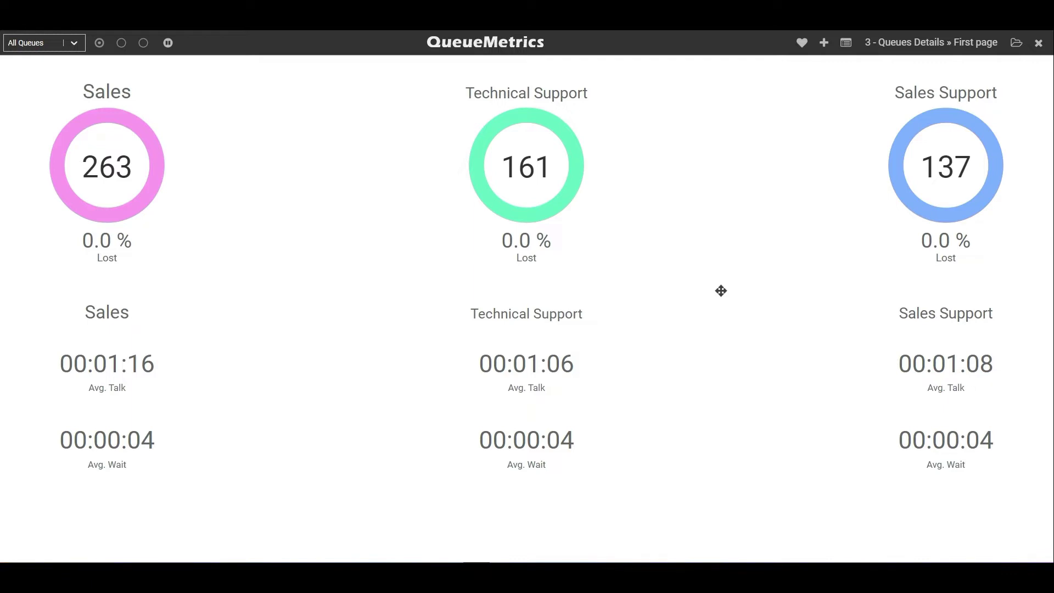
{"action": "left_click", "coordinate": [1016, 42]}
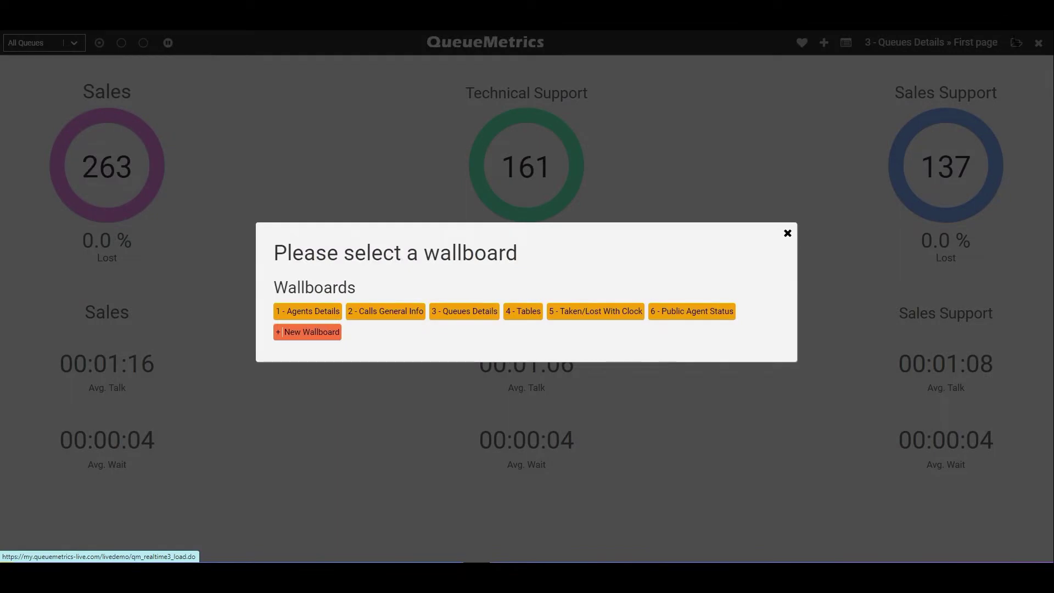
{"action": "left_click", "coordinate": [522, 321]}
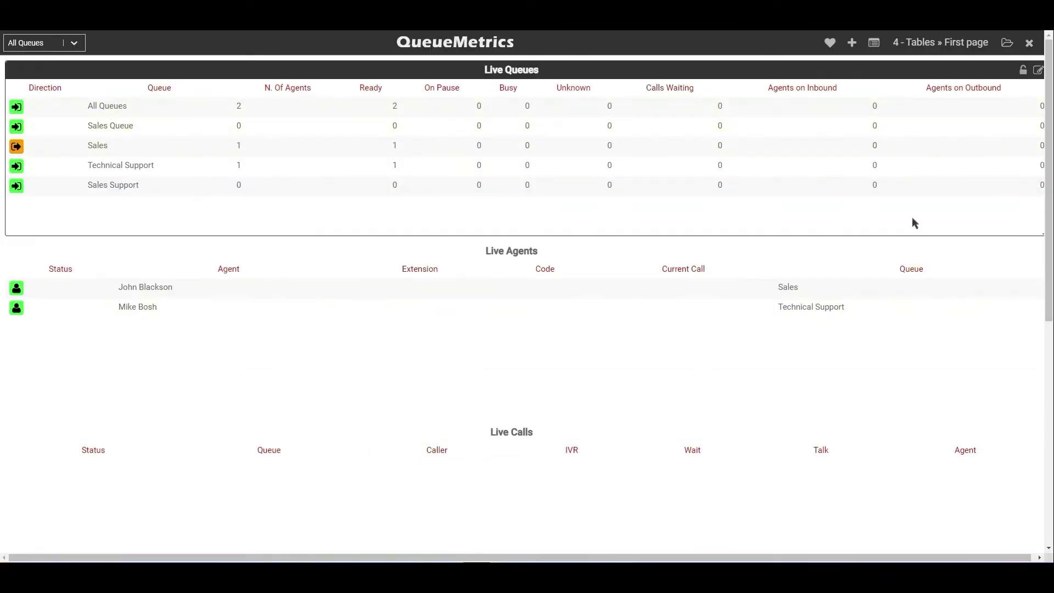
{"action": "left_click", "coordinate": [1030, 44]}
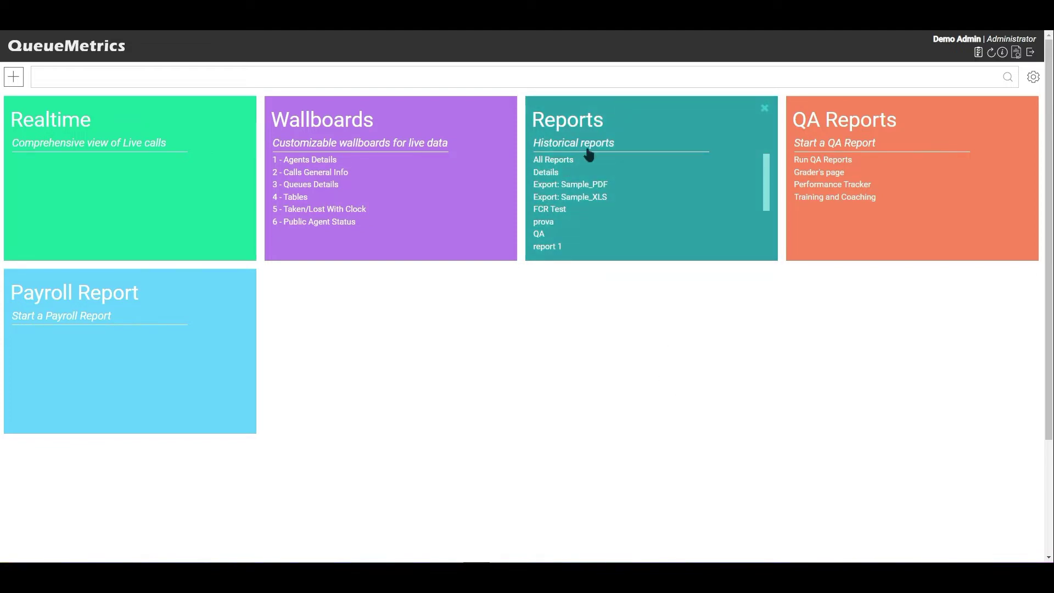
- Run All Reports, show the ANS.DT. answered-call details, and open the 09:00:42 Sales Support call
{"action": "left_click", "coordinate": [560, 162]}
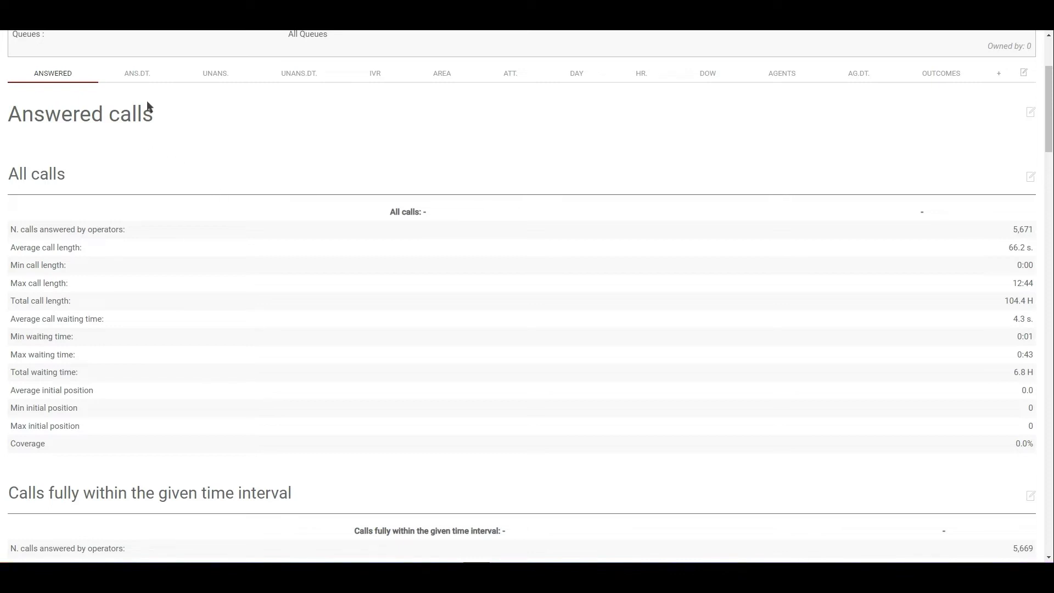
{"action": "left_click", "coordinate": [138, 73]}
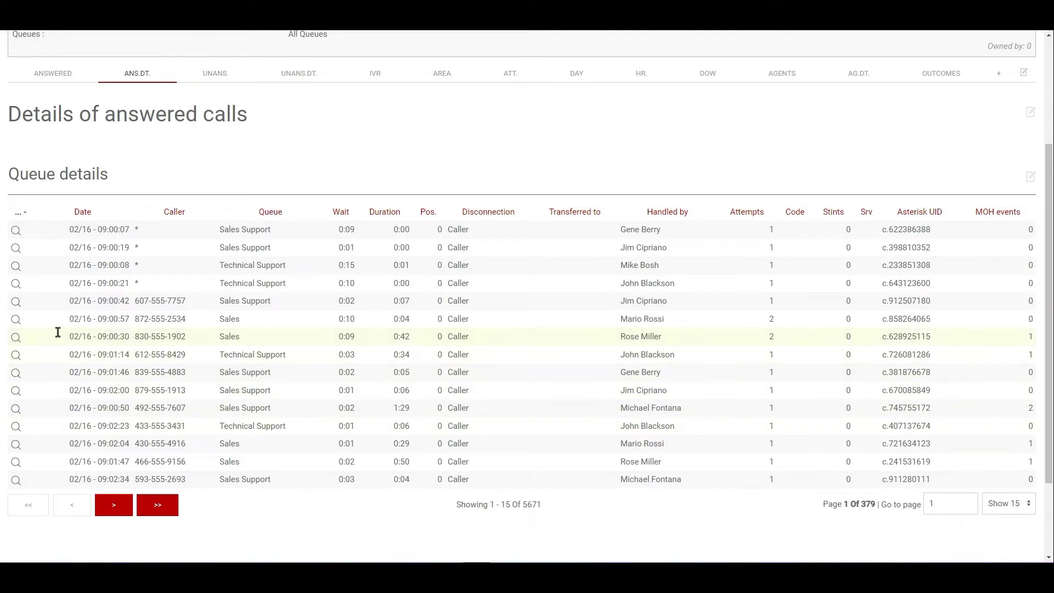
{"action": "left_click", "coordinate": [13, 301]}
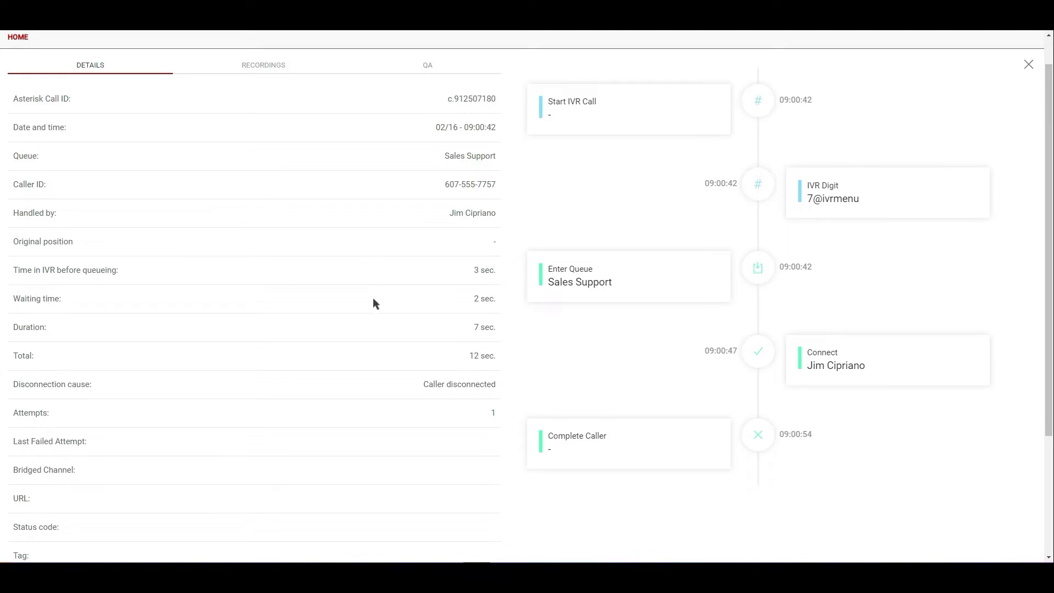
{"action": "scroll", "coordinate": [252, 319], "scroll_direction": "up", "scroll_amount": 1}
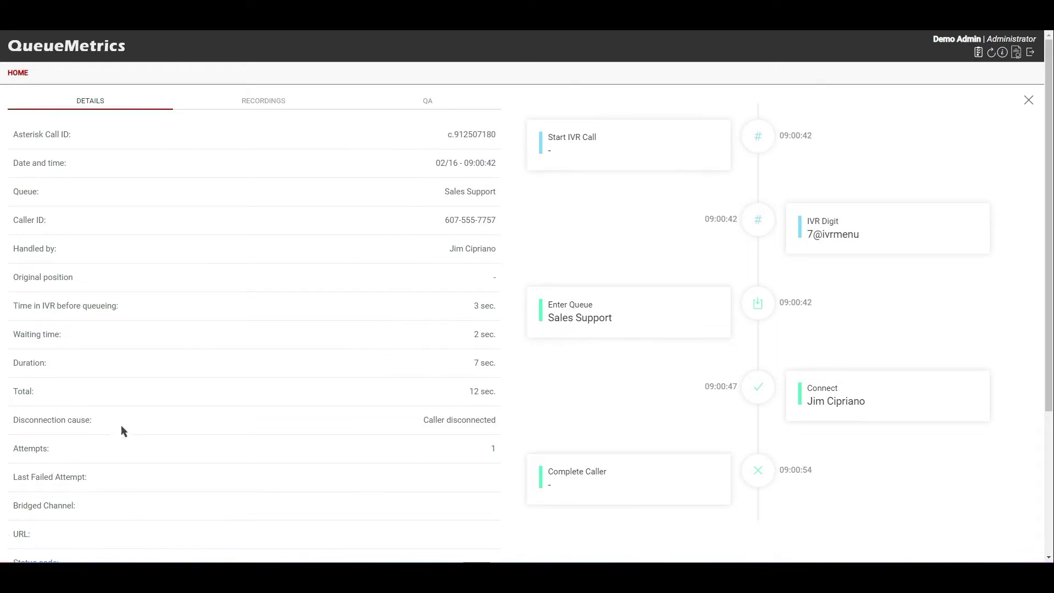
{"action": "scroll", "coordinate": [71, 158], "scroll_direction": "down", "scroll_amount": 1}
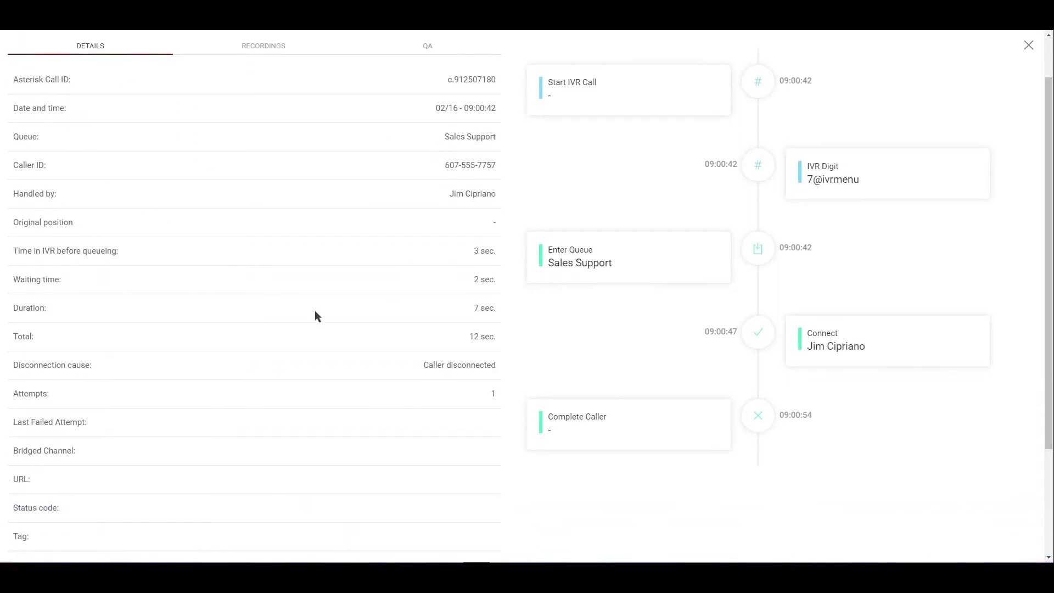
{"action": "scroll", "coordinate": [335, 330], "scroll_direction": "up", "scroll_amount": 1}
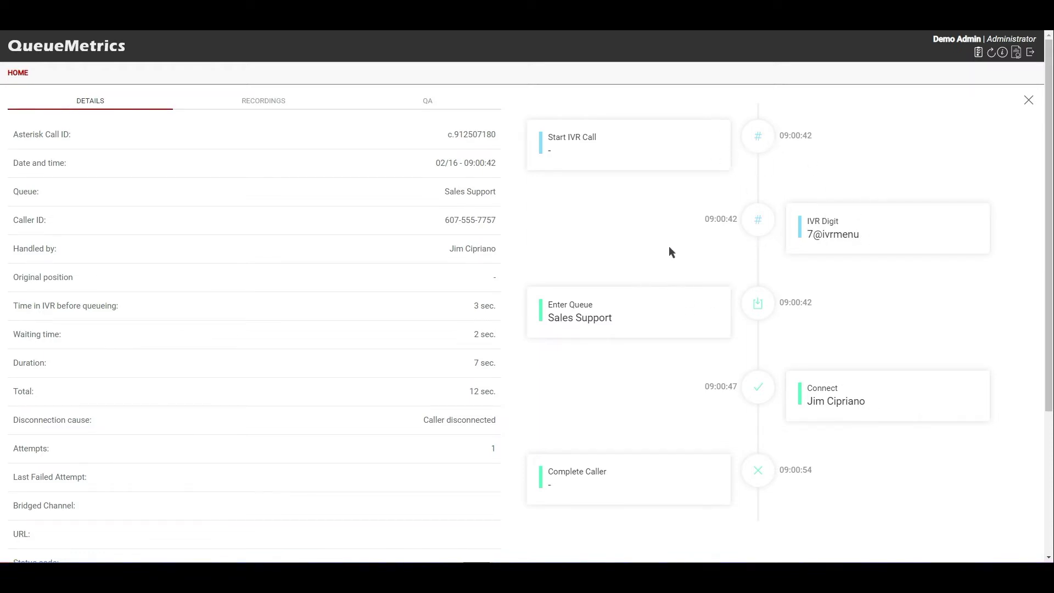
{"action": "scroll", "coordinate": [669, 246], "scroll_direction": "down", "scroll_amount": 1}
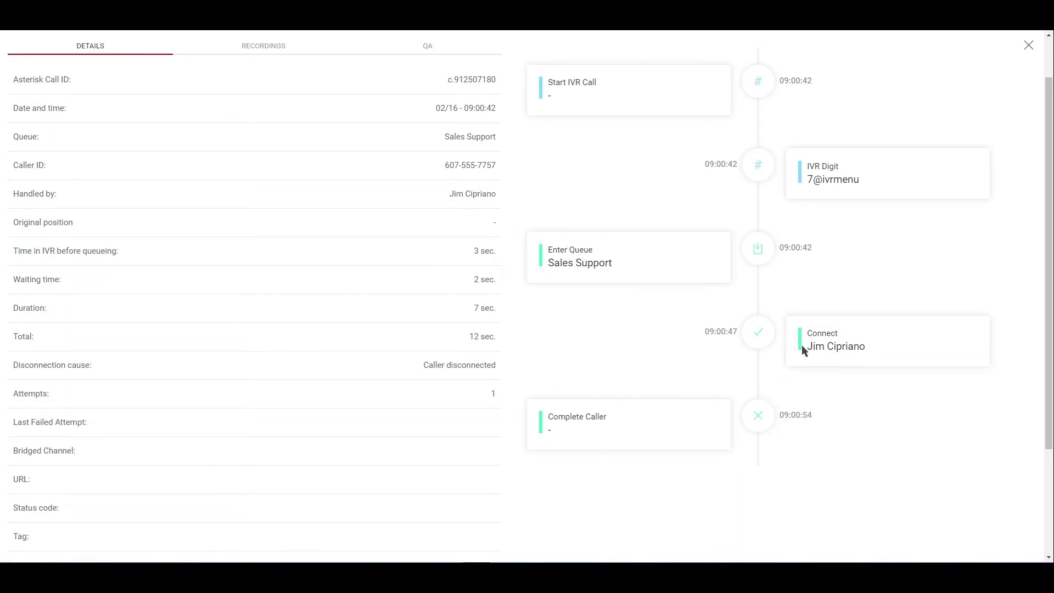
{"action": "double_click", "coordinate": [579, 416]}
{"action": "left_click", "coordinate": [603, 355]}
{"action": "scroll", "coordinate": [560, 245], "scroll_direction": "up", "scroll_amount": 1}
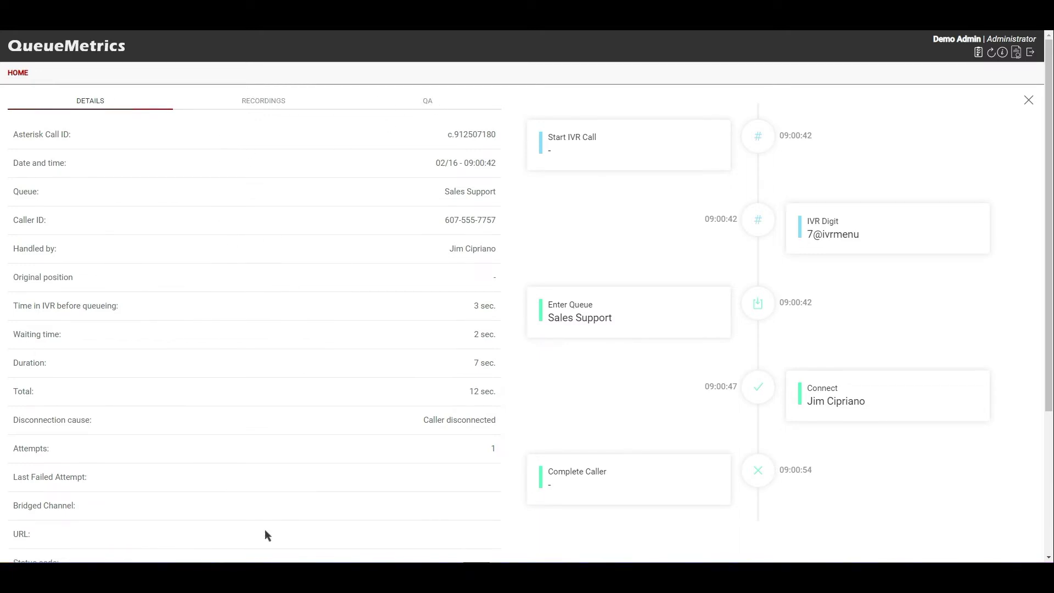
{"action": "left_click", "coordinate": [256, 103]}
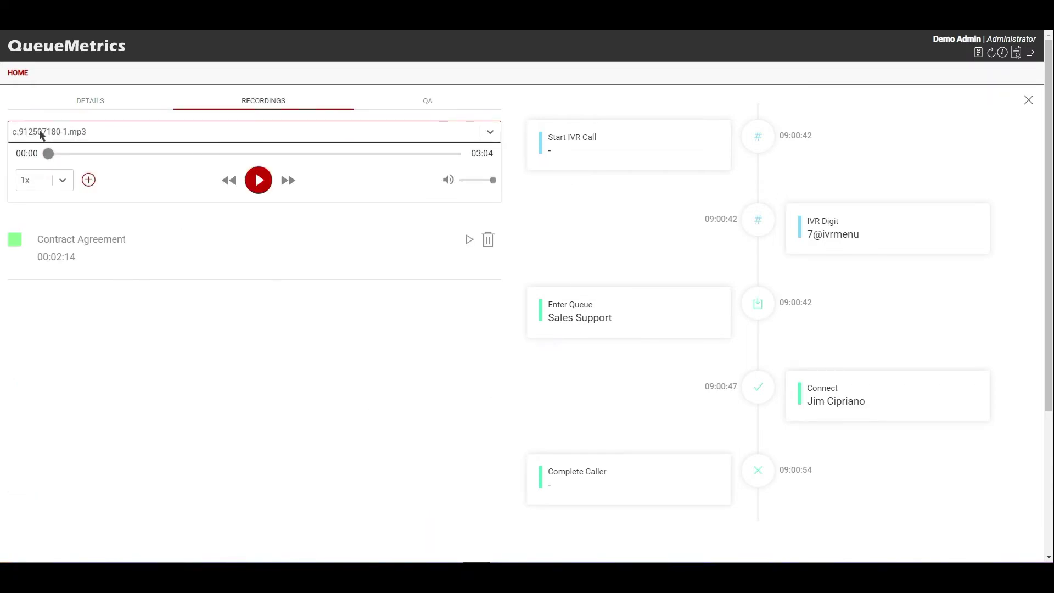
- Load recording c.912507180-1.mp3 and briefly play it with the sound muted
{"action": "left_click", "coordinate": [90, 130]}
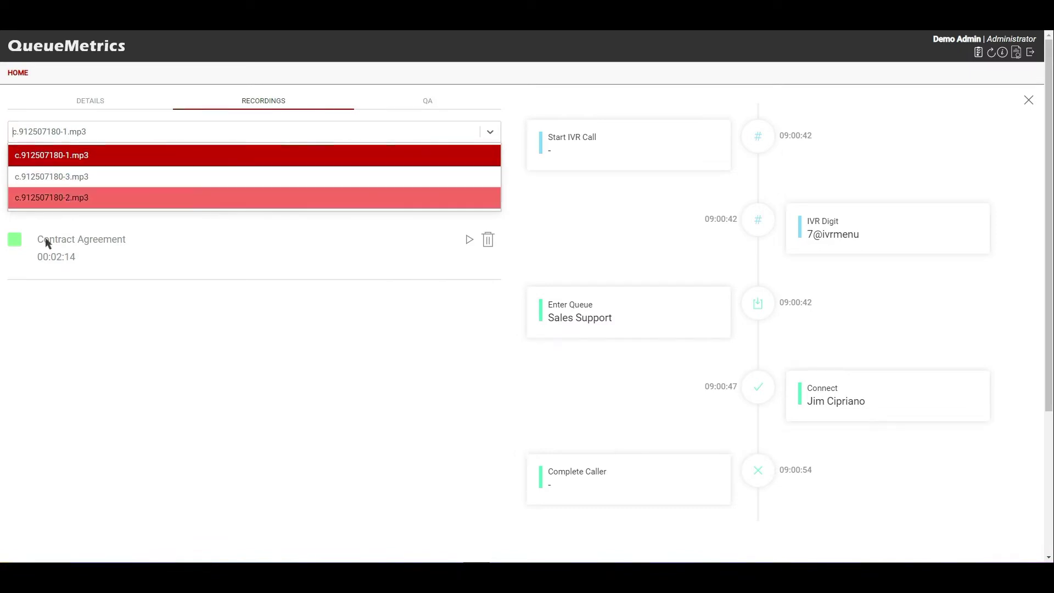
{"action": "left_click", "coordinate": [66, 153]}
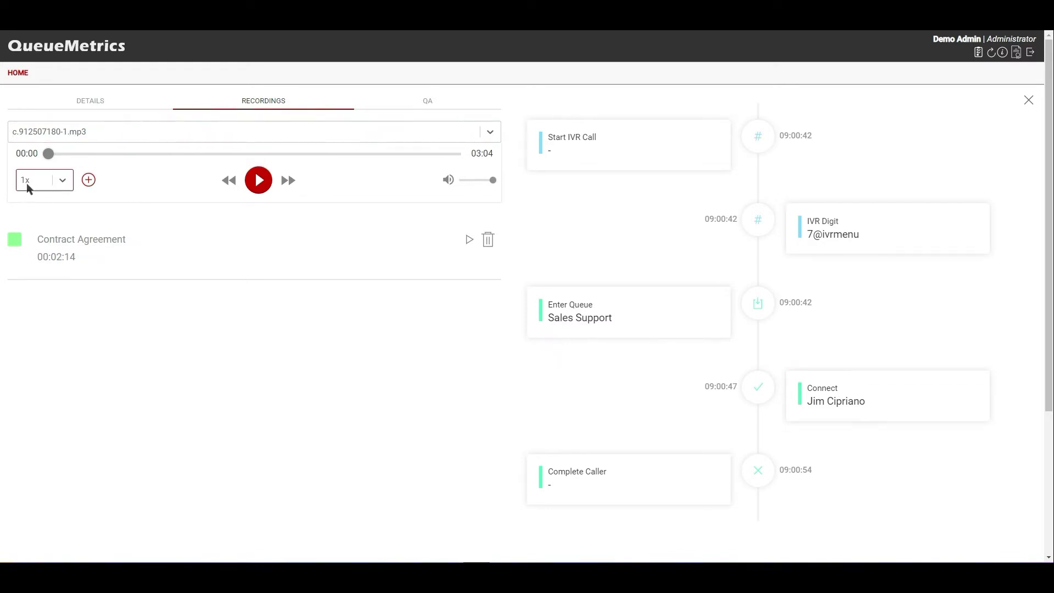
{"action": "left_click", "coordinate": [450, 180]}
{"action": "left_click", "coordinate": [259, 180]}
{"action": "left_click", "coordinate": [55, 182]}
{"action": "left_click", "coordinate": [258, 180]}
- Play from the Contract Agreement marker, pausing at 02:19 to begin a new marker
{"action": "left_click", "coordinate": [469, 240]}
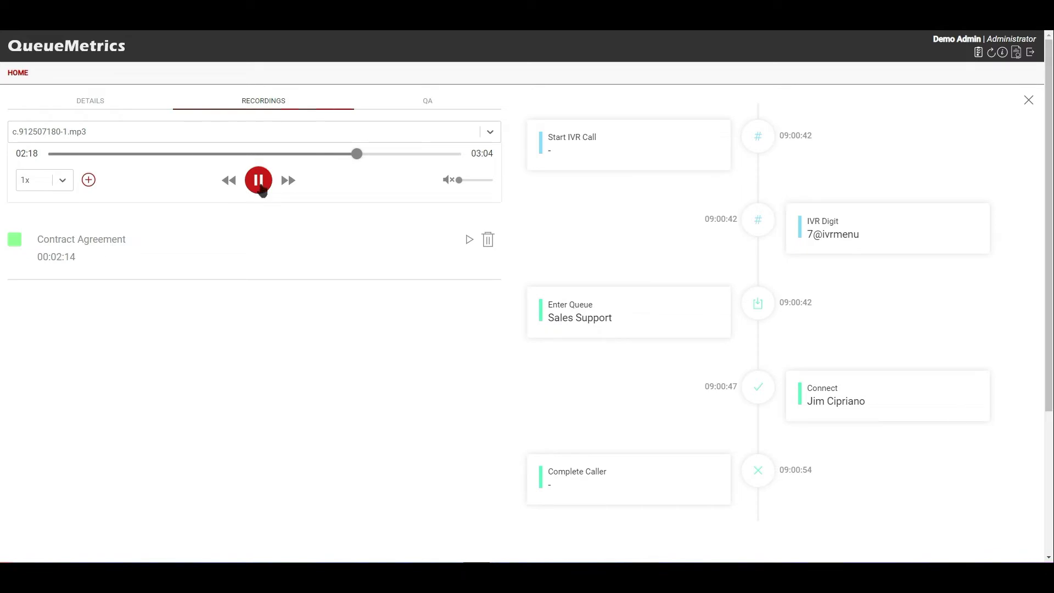
{"action": "left_click", "coordinate": [261, 181]}
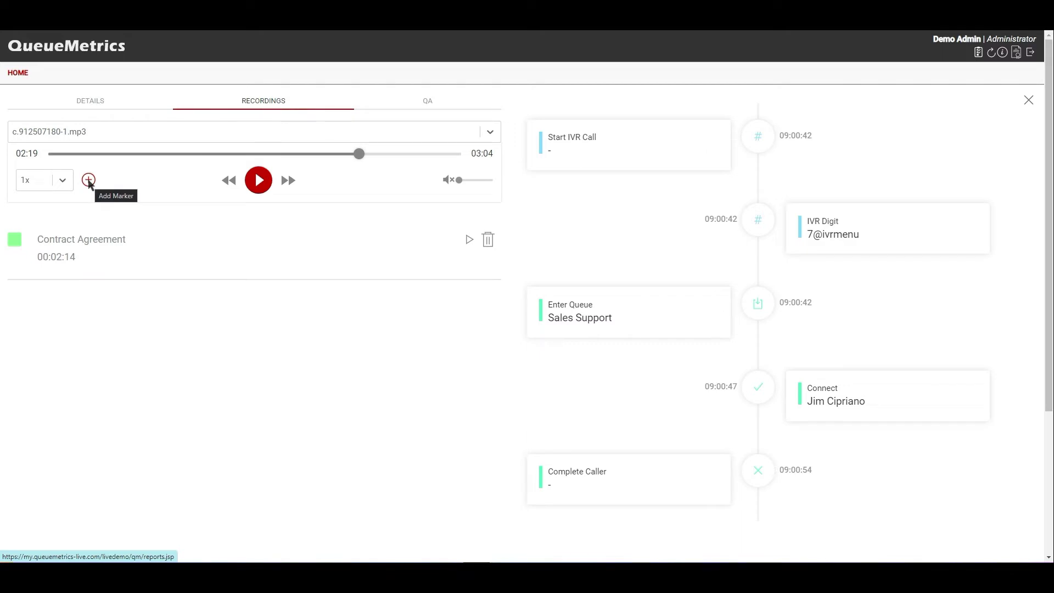
{"action": "left_click", "coordinate": [88, 181]}
- Save a pink 'test marker' at 20 seconds and play the recording from it
{"action": "left_click", "coordinate": [57, 261]}
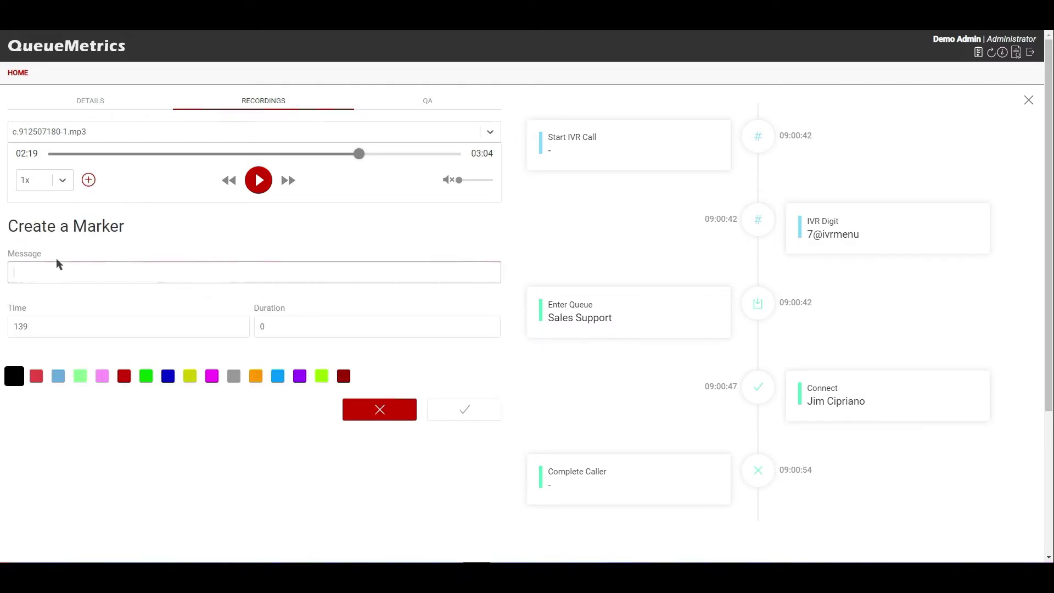
{"action": "type", "text": "test"}
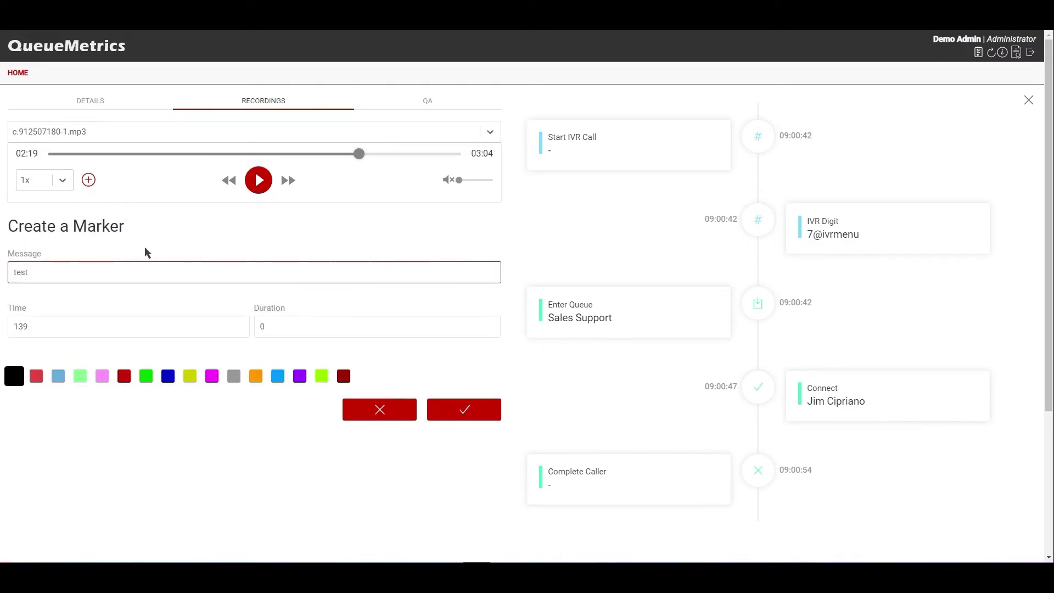
{"action": "type", "text": " marker"}
{"action": "key", "text": "Tab"}
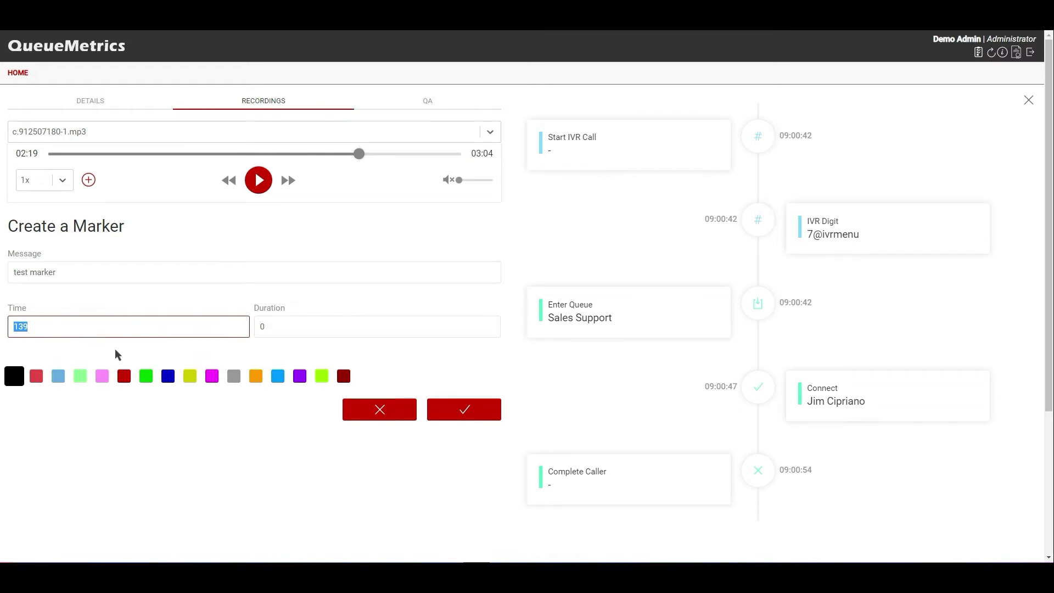
{"action": "type", "text": "200"}
{"action": "key", "text": "BackSpace"}
{"action": "left_click", "coordinate": [100, 379]}
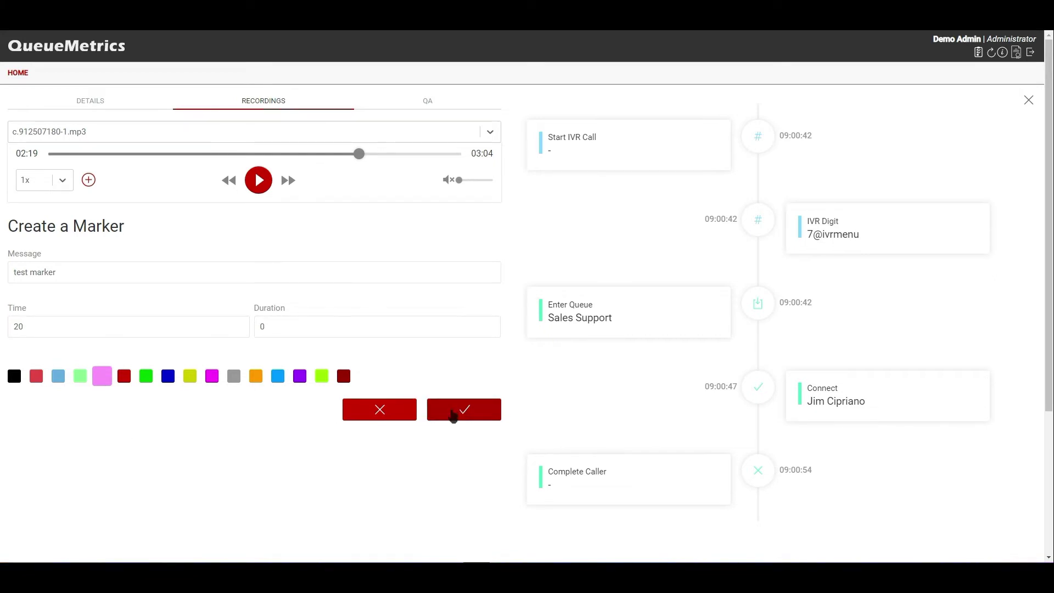
{"action": "left_click", "coordinate": [453, 418]}
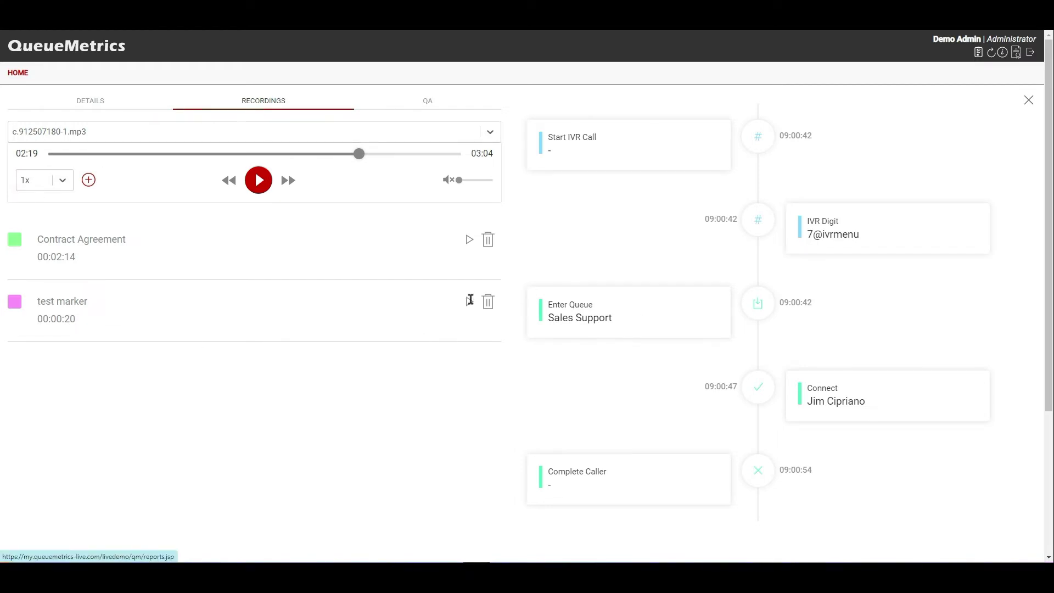
{"action": "left_click", "coordinate": [470, 301]}
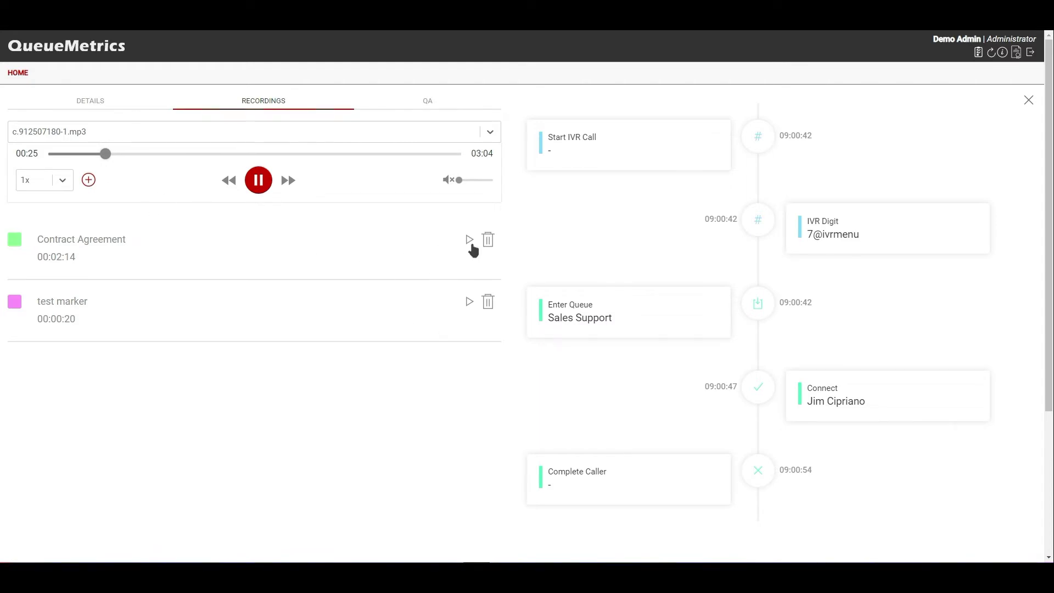
- Replay from the Contract Agreement marker, pause, then display the call's QA evaluation form
{"action": "left_click", "coordinate": [470, 241]}
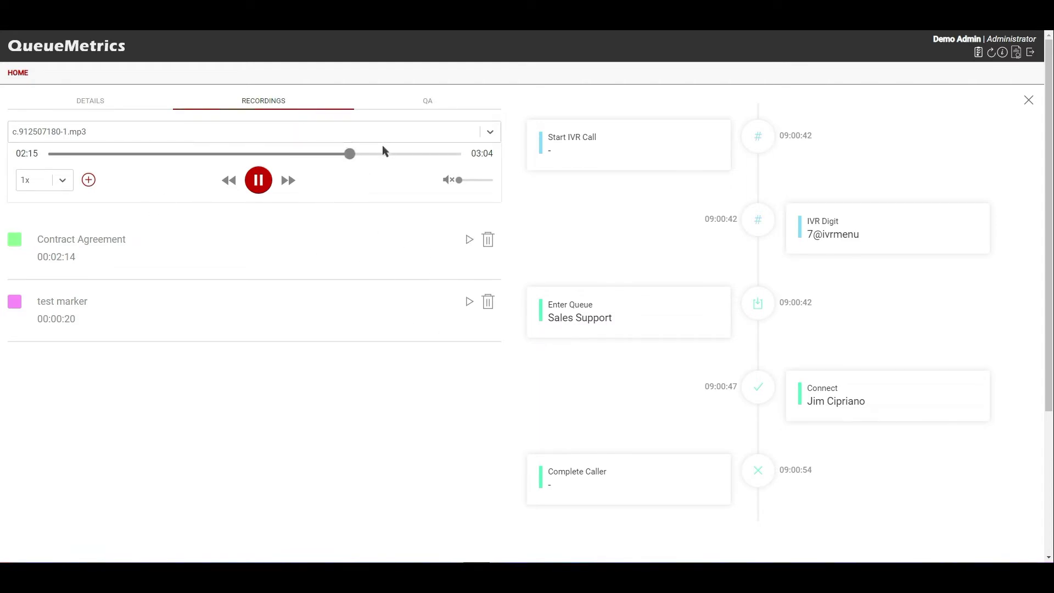
{"action": "left_click", "coordinate": [262, 189]}
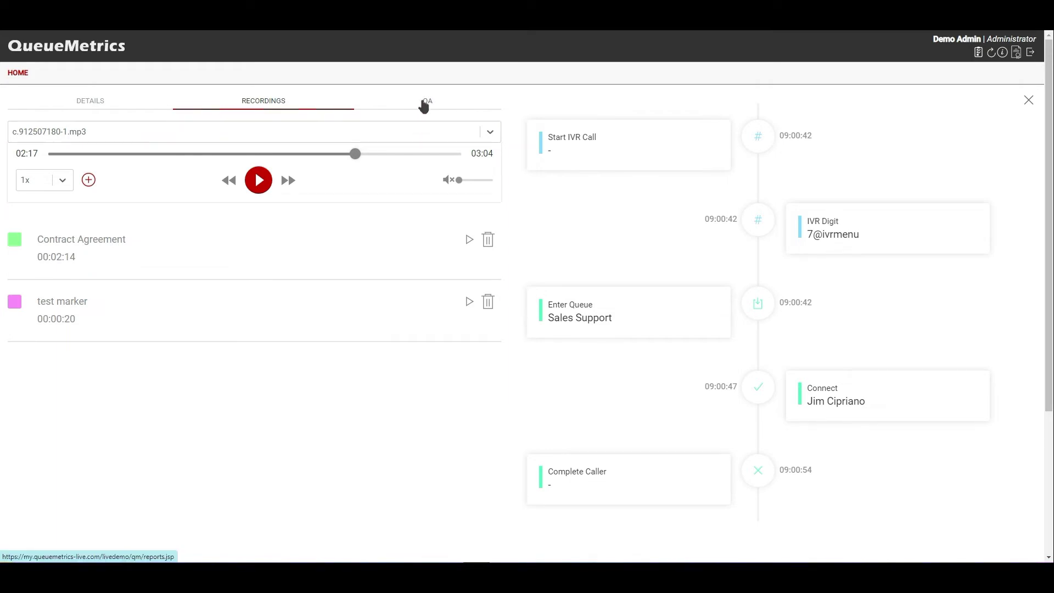
{"action": "left_click", "coordinate": [424, 106]}
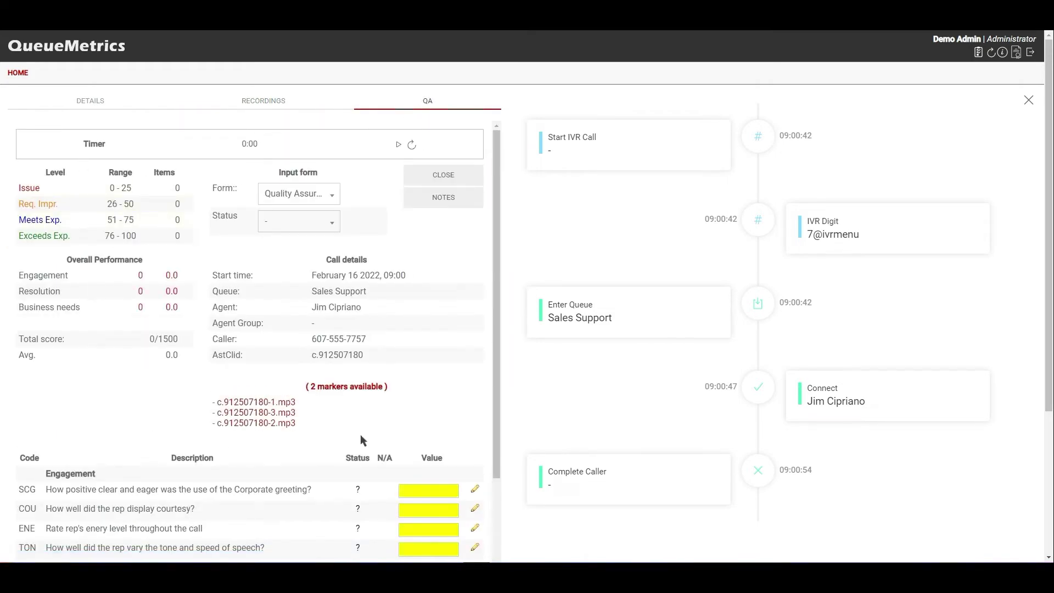
- Review the call's Recordings and Details tabs, then close the call panel
{"action": "left_click", "coordinate": [263, 101]}
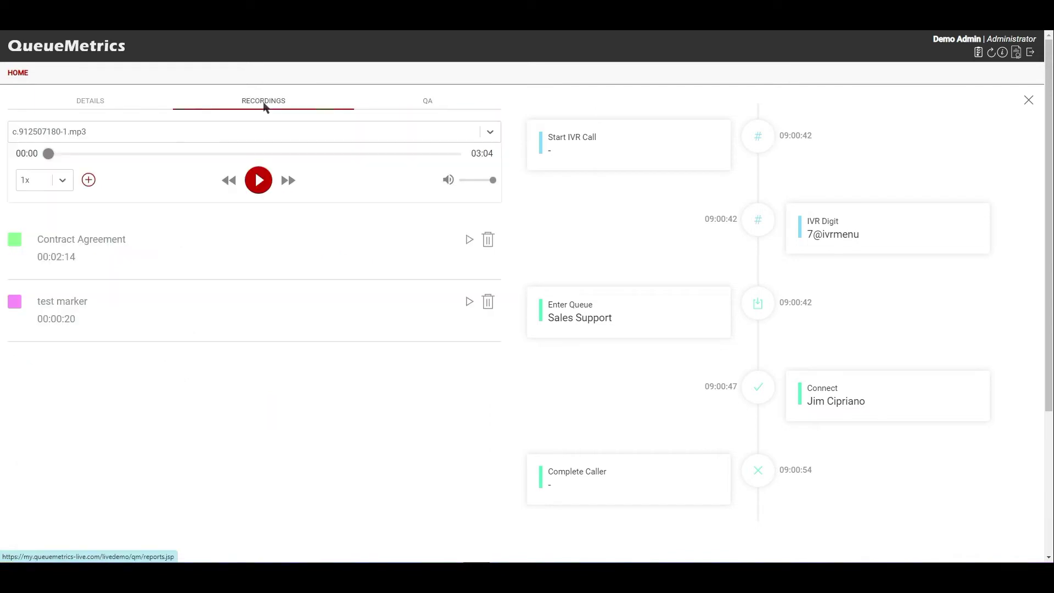
{"action": "left_click", "coordinate": [115, 102]}
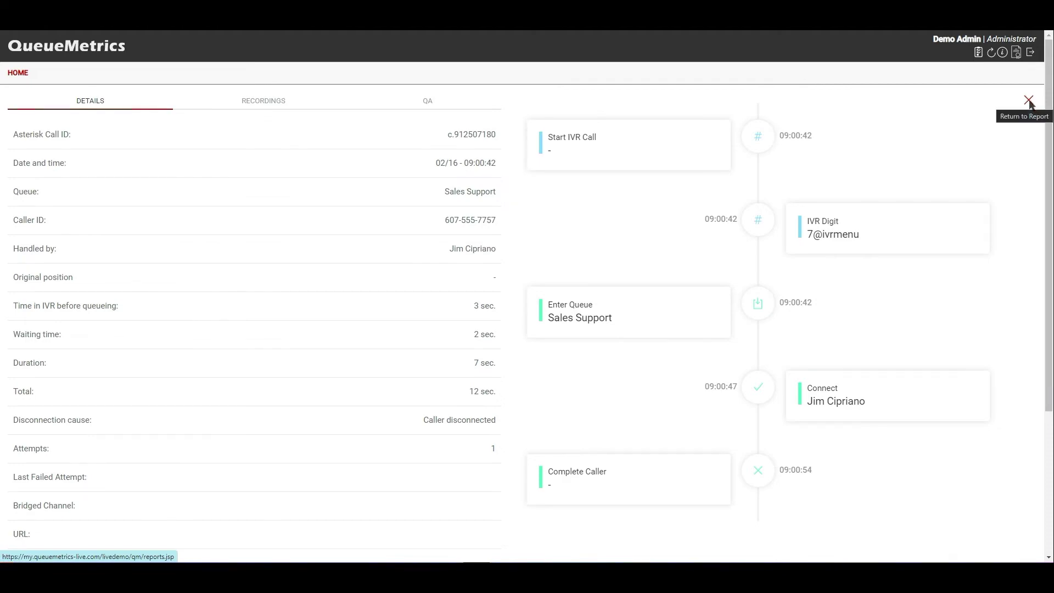
{"action": "left_click", "coordinate": [1029, 101]}
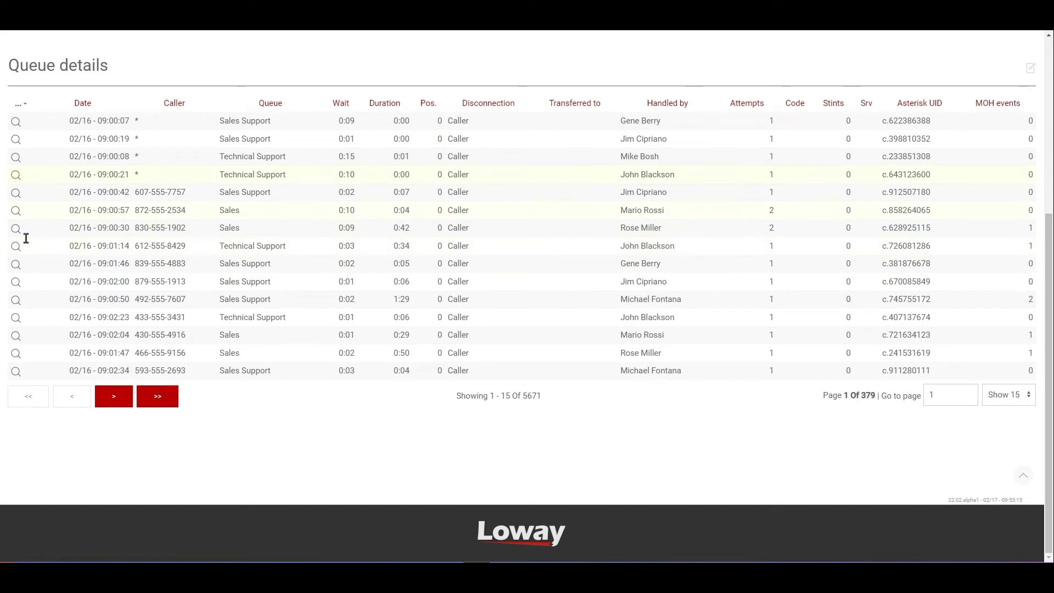
- Reopen and close the 09:00:42 call details, then show the Answered calls summary
{"action": "left_click", "coordinate": [16, 192]}
{"action": "scroll", "coordinate": [941, 124], "scroll_direction": "up", "scroll_amount": 3}
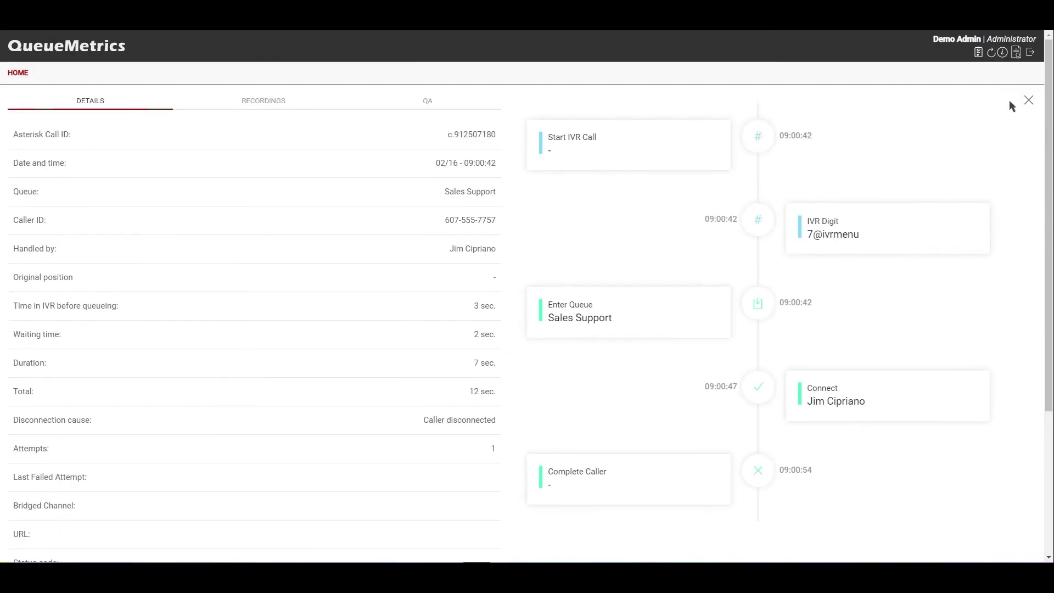
{"action": "left_click", "coordinate": [1028, 101]}
{"action": "scroll", "coordinate": [138, 281], "scroll_direction": "up", "scroll_amount": 3}
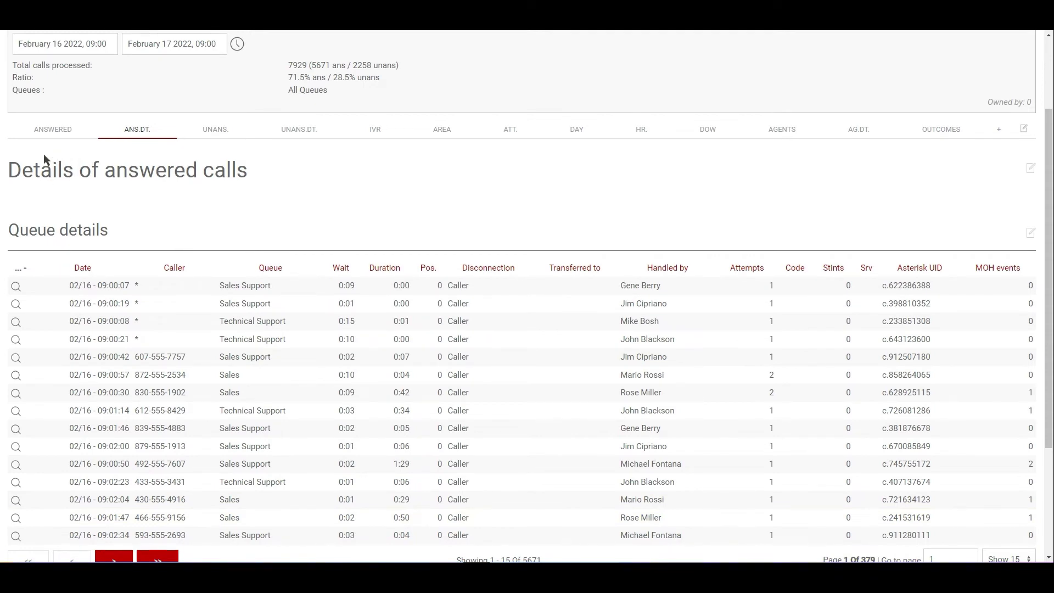
{"action": "left_click", "coordinate": [50, 132]}
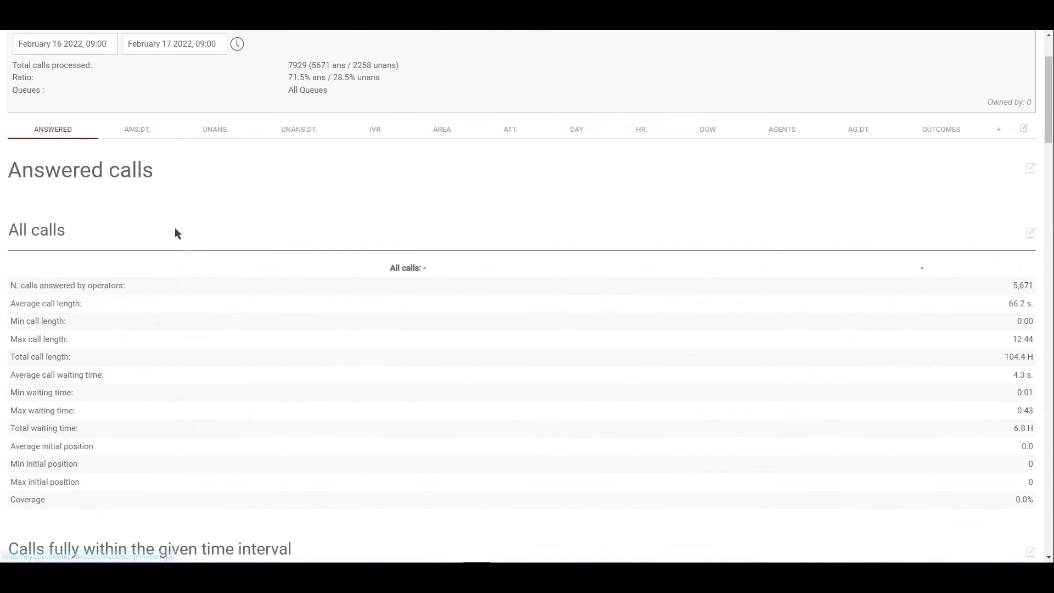
- Scroll to 'Answered calls, by queue' and expand the Sales row's 1,955 taken calls
{"action": "scroll", "coordinate": [173, 215], "scroll_direction": "down", "scroll_amount": 7}
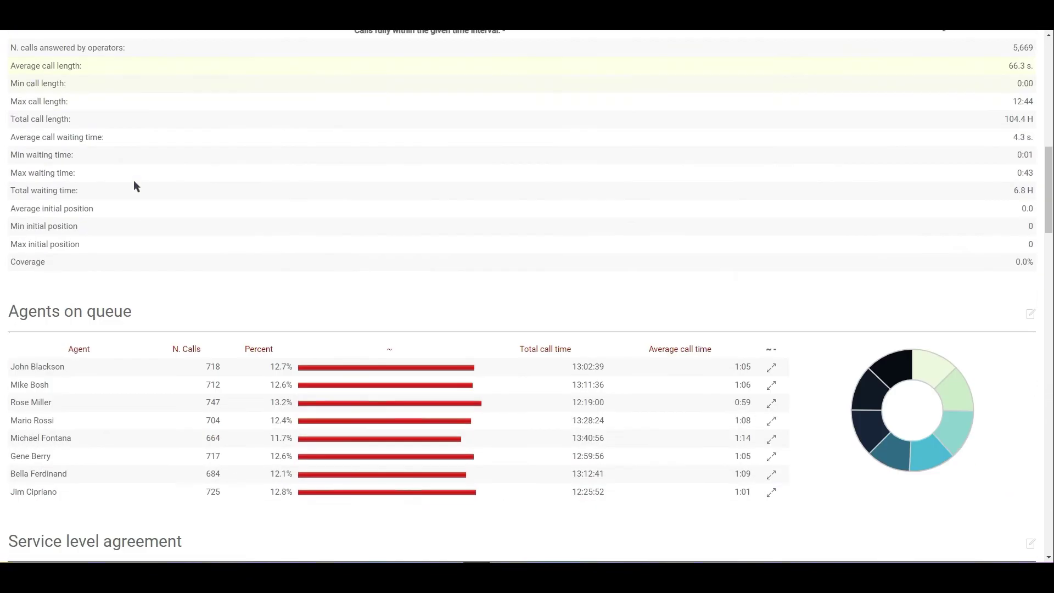
{"action": "scroll", "coordinate": [176, 222], "scroll_direction": "down", "scroll_amount": 4}
{"action": "scroll", "coordinate": [188, 239], "scroll_direction": "up", "scroll_amount": 4}
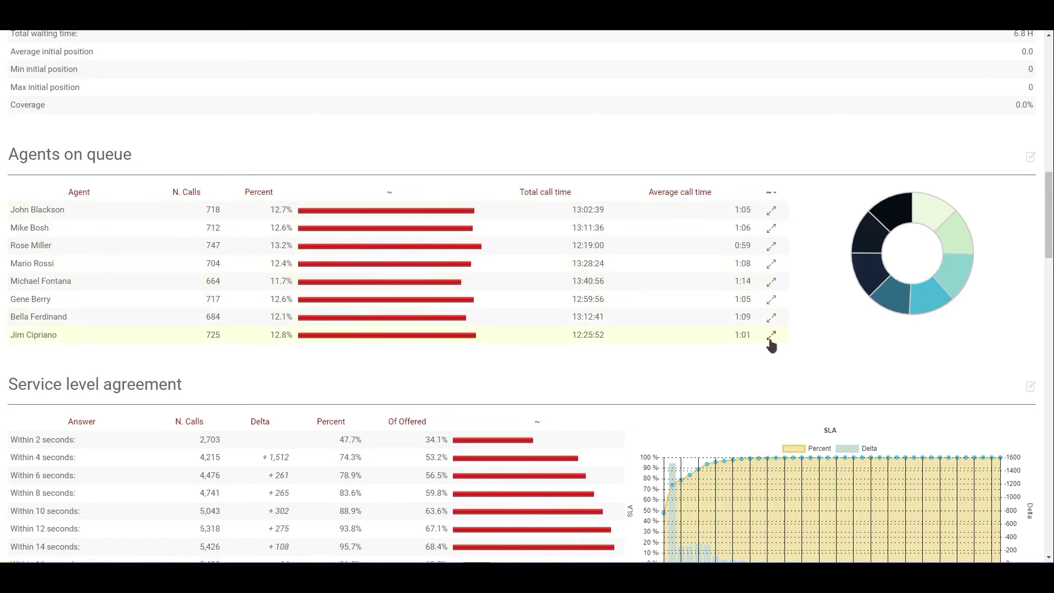
{"action": "scroll", "coordinate": [483, 228], "scroll_direction": "down", "scroll_amount": 15}
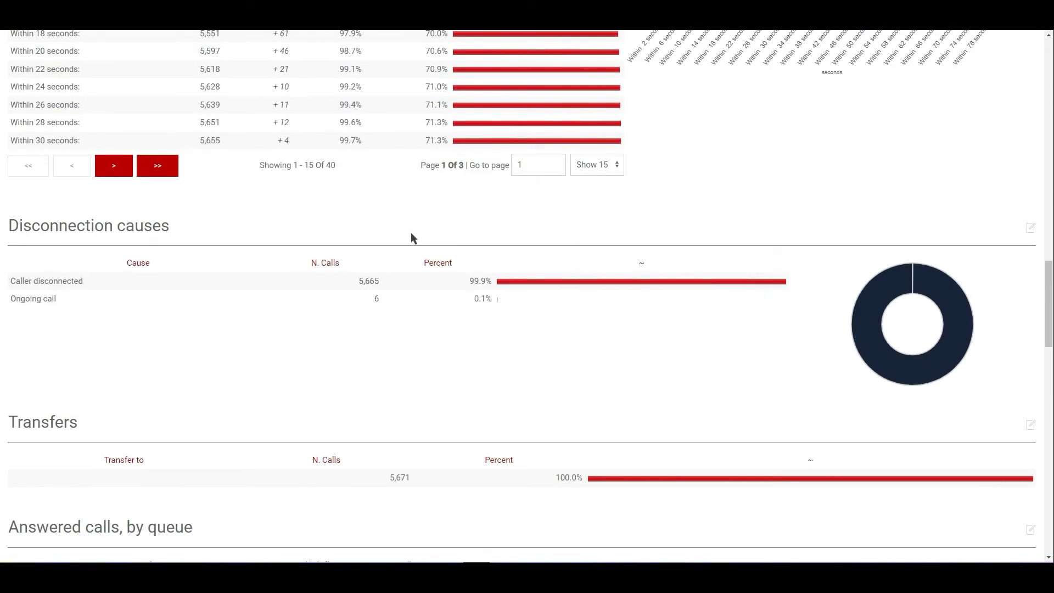
{"action": "scroll", "coordinate": [407, 233], "scroll_direction": "down", "scroll_amount": 5}
{"action": "scroll", "coordinate": [407, 233], "scroll_direction": "up", "scroll_amount": 4}
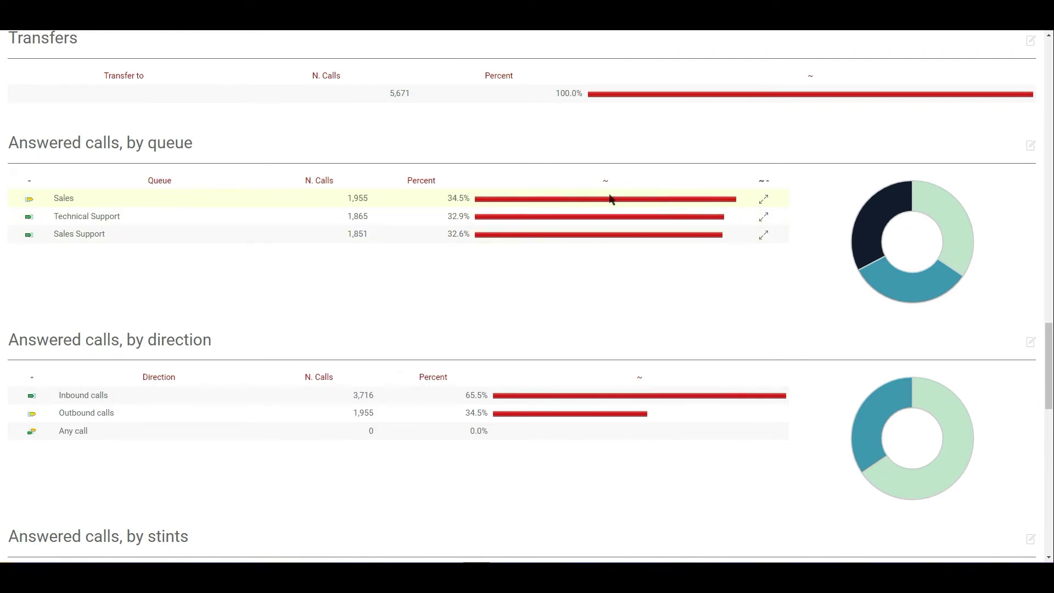
{"action": "left_click", "coordinate": [764, 200]}
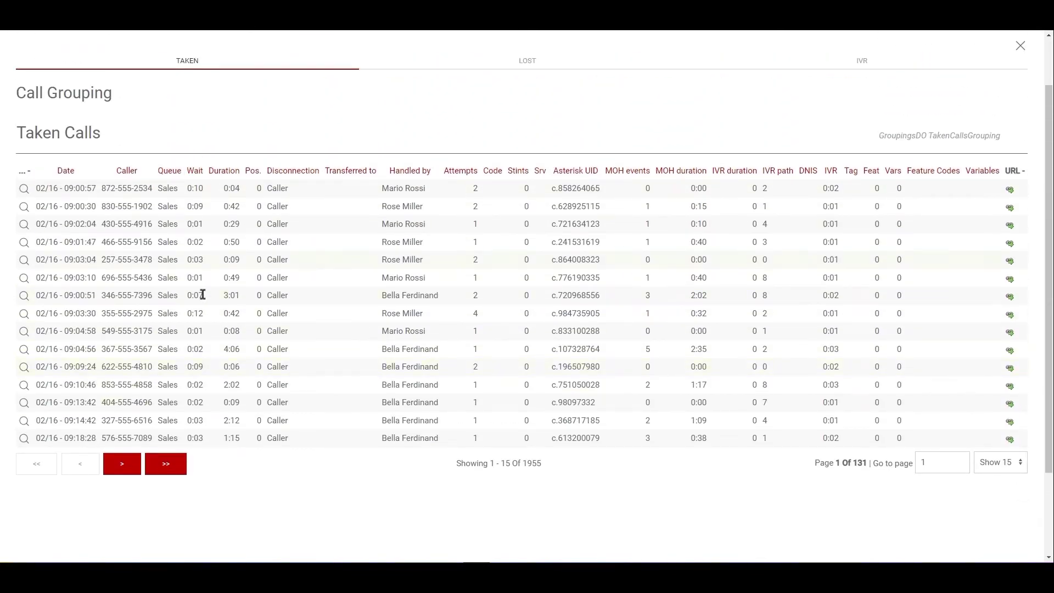
{"action": "scroll", "coordinate": [326, 330], "scroll_direction": "up", "scroll_amount": 1}
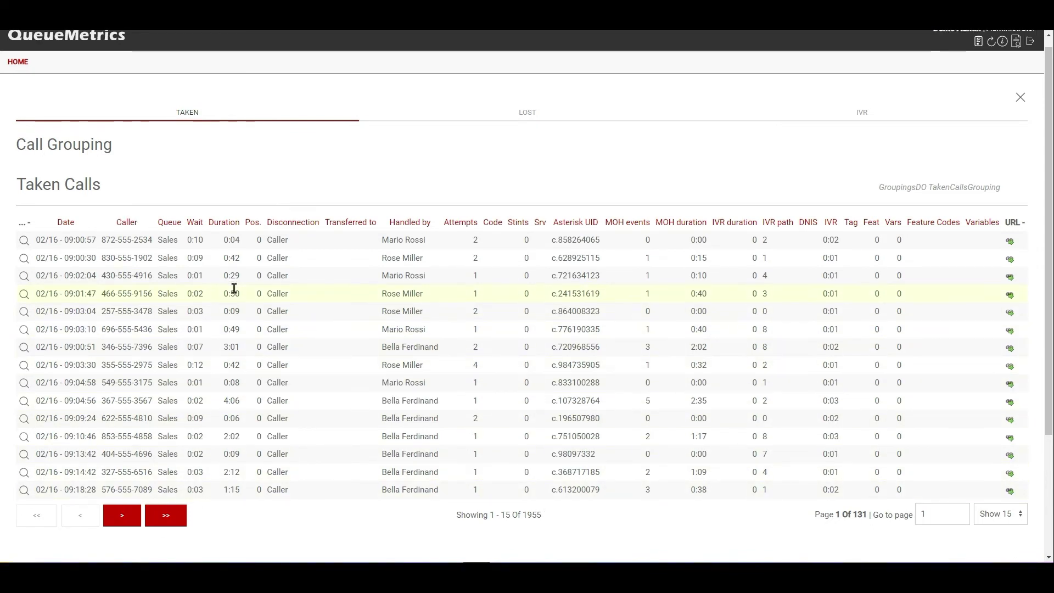
{"action": "scroll", "coordinate": [153, 453], "scroll_direction": "down", "scroll_amount": 1}
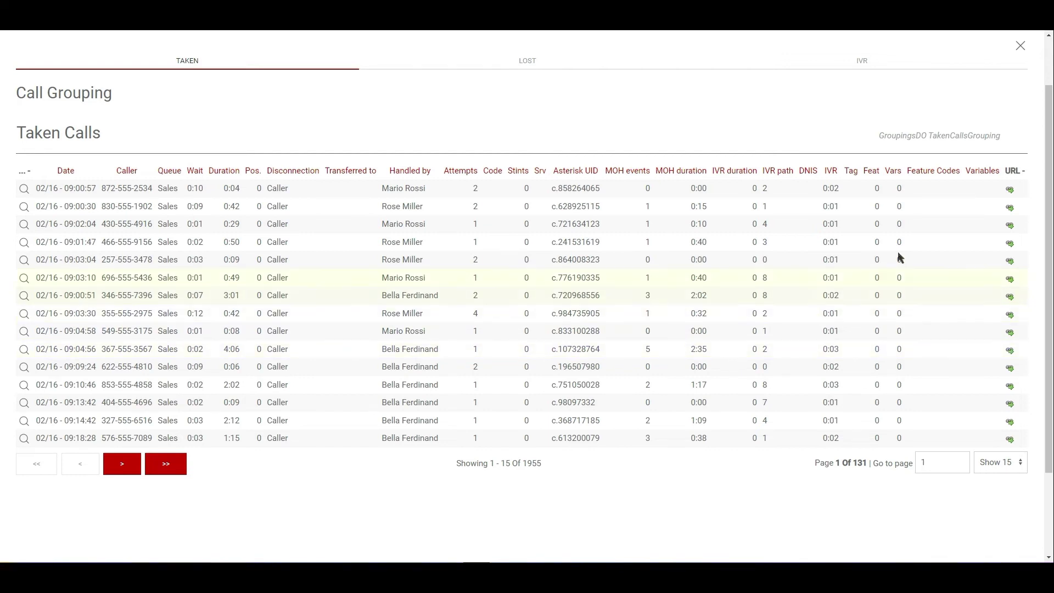
{"action": "scroll", "coordinate": [996, 125], "scroll_direction": "up", "scroll_amount": 2}
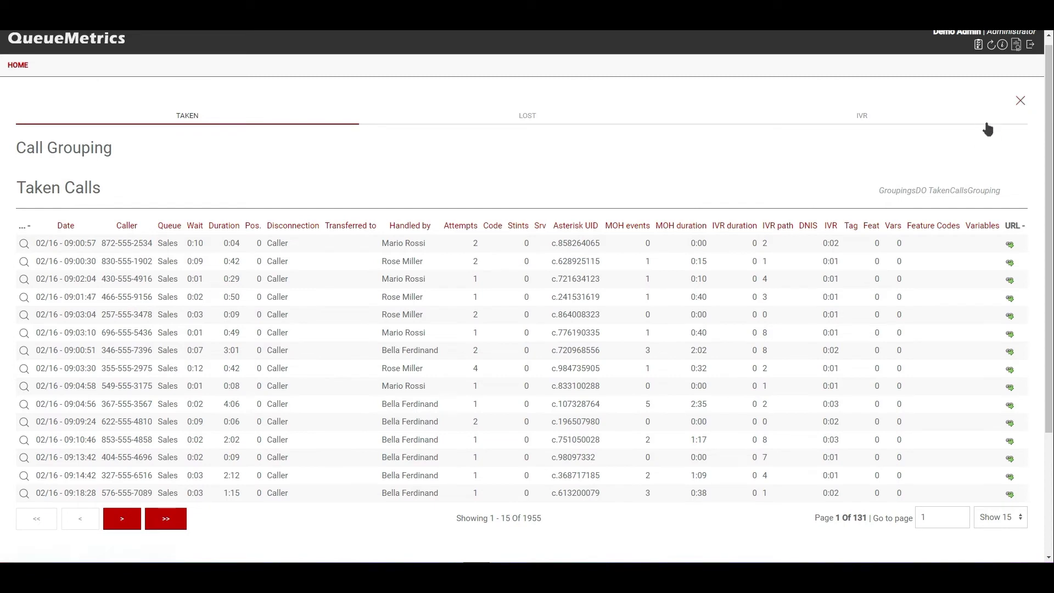
{"action": "left_click", "coordinate": [1020, 102]}
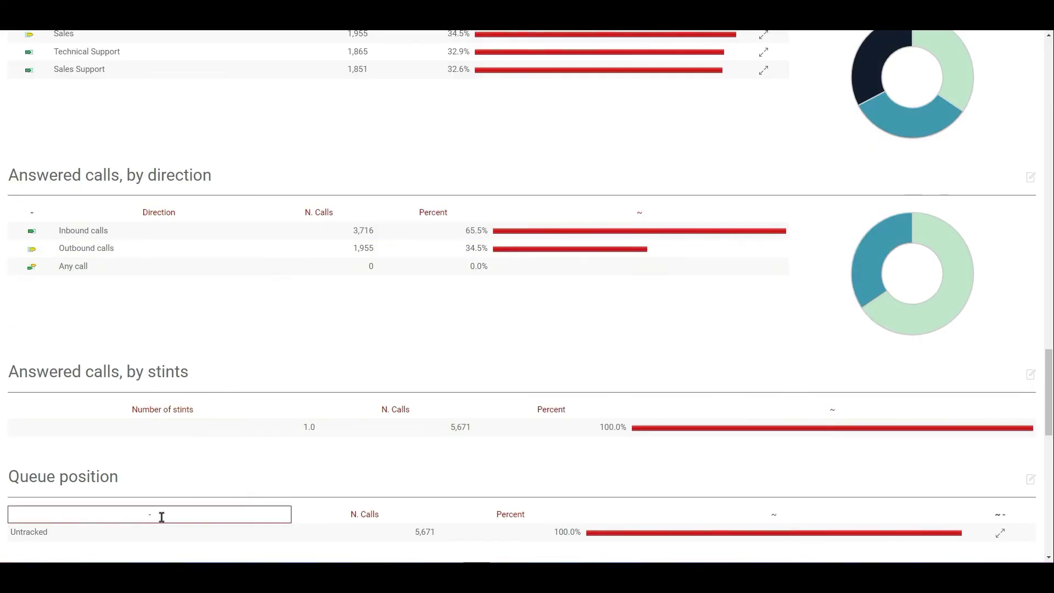
- Scroll the report back up to the Agents on queue breakdown of eight agents
{"action": "scroll", "coordinate": [161, 508], "scroll_direction": "up", "scroll_amount": 5}
{"action": "scroll", "coordinate": [137, 391], "scroll_direction": "up", "scroll_amount": 15}
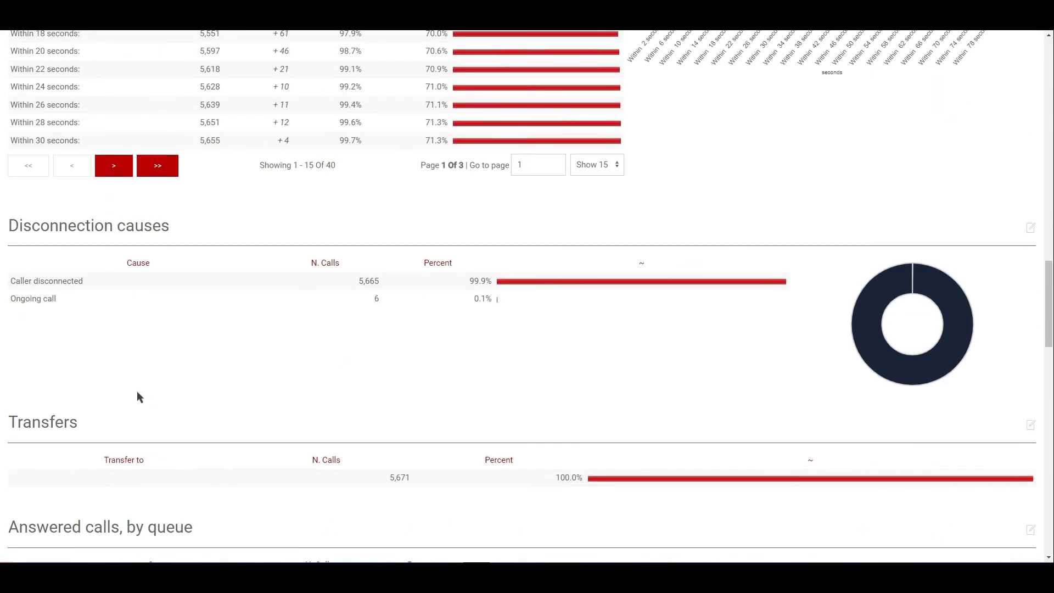
{"action": "scroll", "coordinate": [134, 409], "scroll_direction": "up", "scroll_amount": 3}
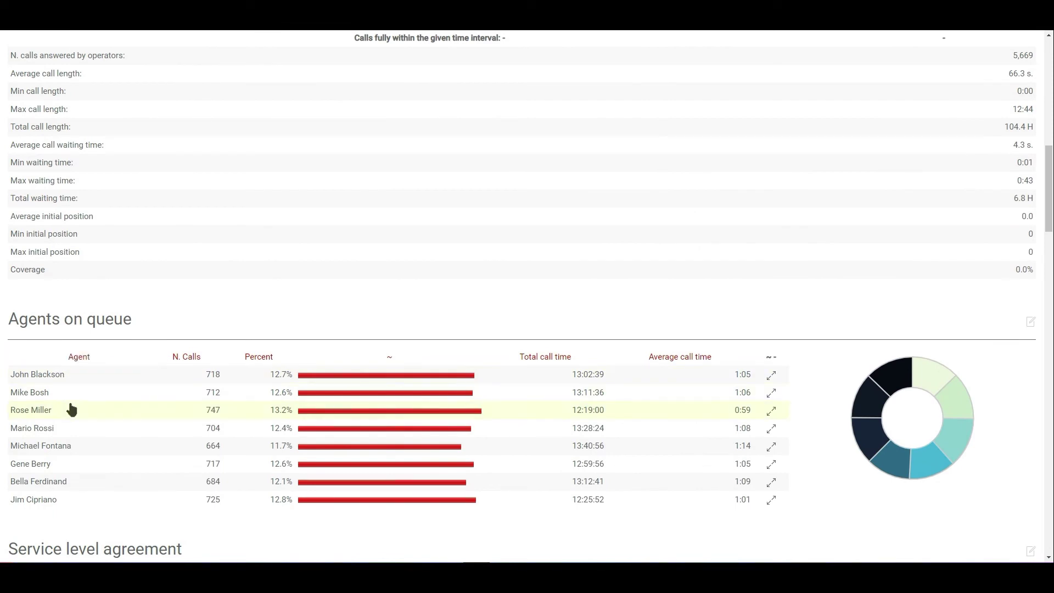
{"action": "scroll", "coordinate": [87, 443], "scroll_direction": "down", "scroll_amount": 2}
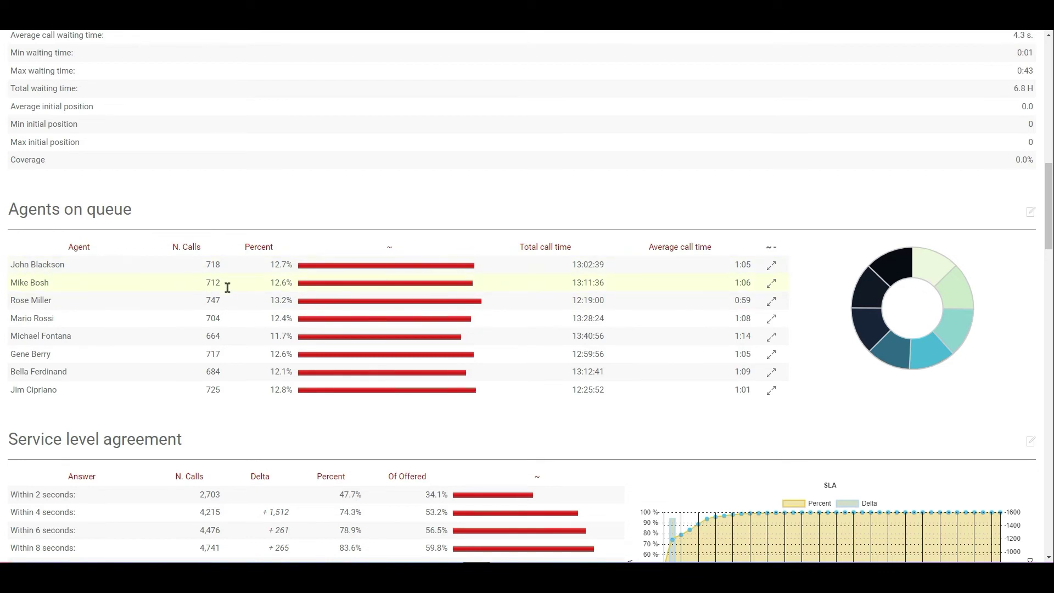
- Open the Taken Calls list for the 712-call agent and highlight the handling agent's name
{"action": "left_click", "coordinate": [772, 284]}
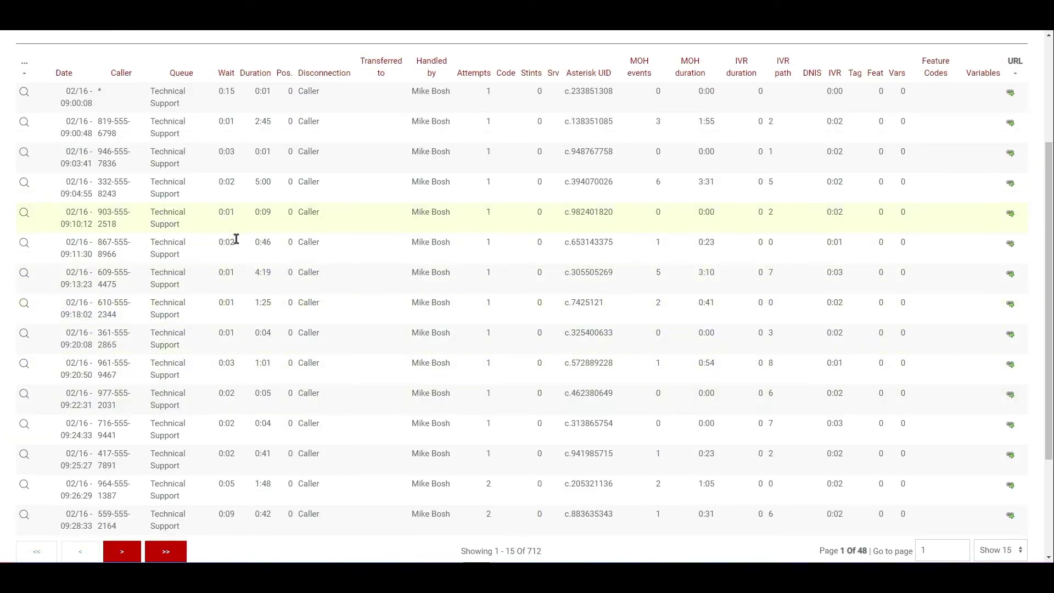
{"action": "double_click", "coordinate": [444, 90]}
{"action": "left_click", "coordinate": [431, 124]}
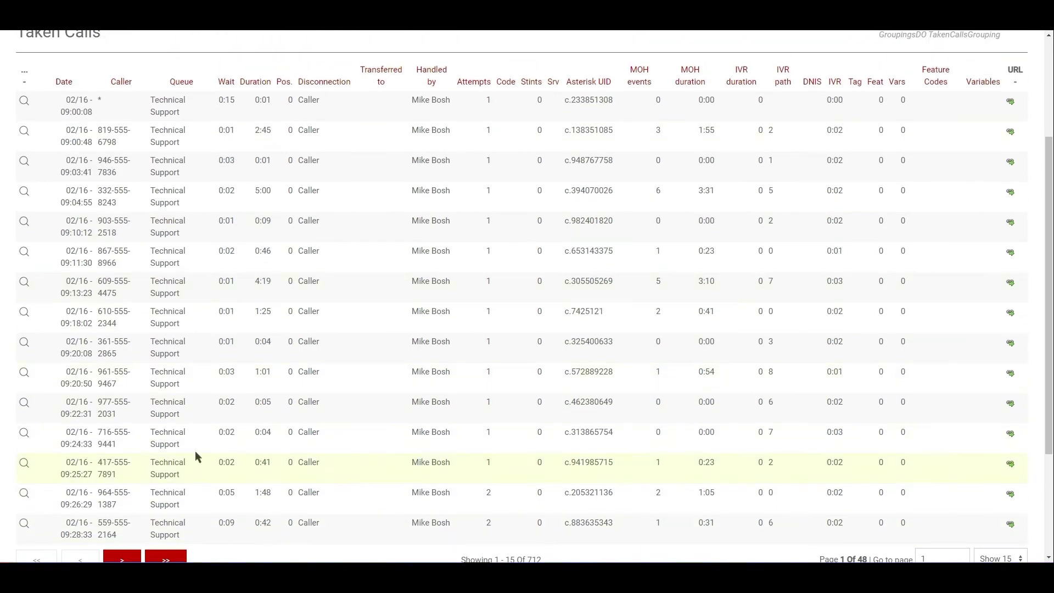
{"action": "scroll", "coordinate": [565, 407], "scroll_direction": "up", "scroll_amount": 2}
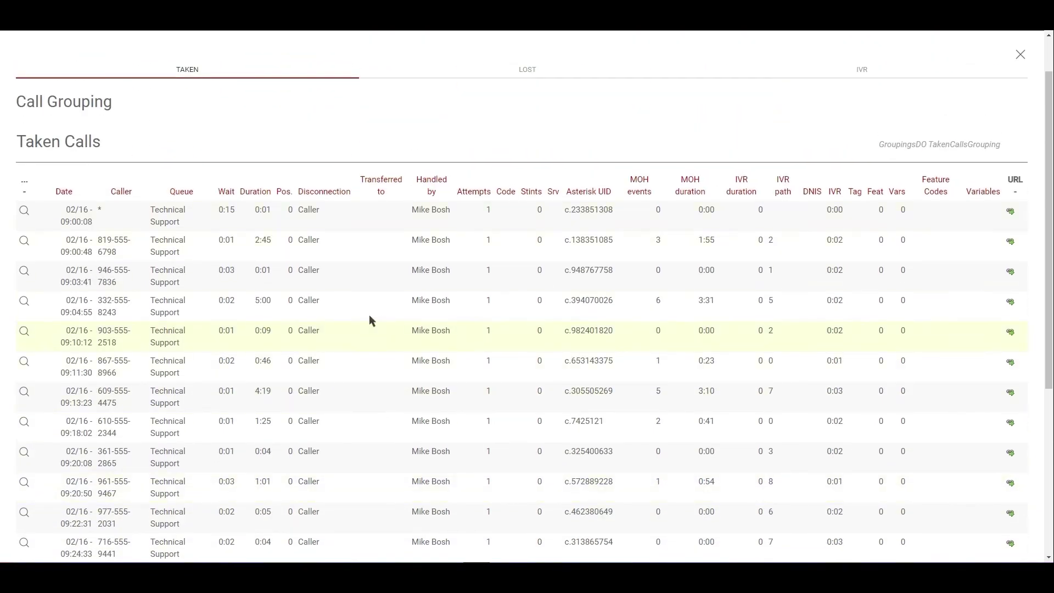
- Open the details of the 09:00:48 Technical Support call
{"action": "scroll", "coordinate": [371, 318], "scroll_direction": "down", "scroll_amount": 2}
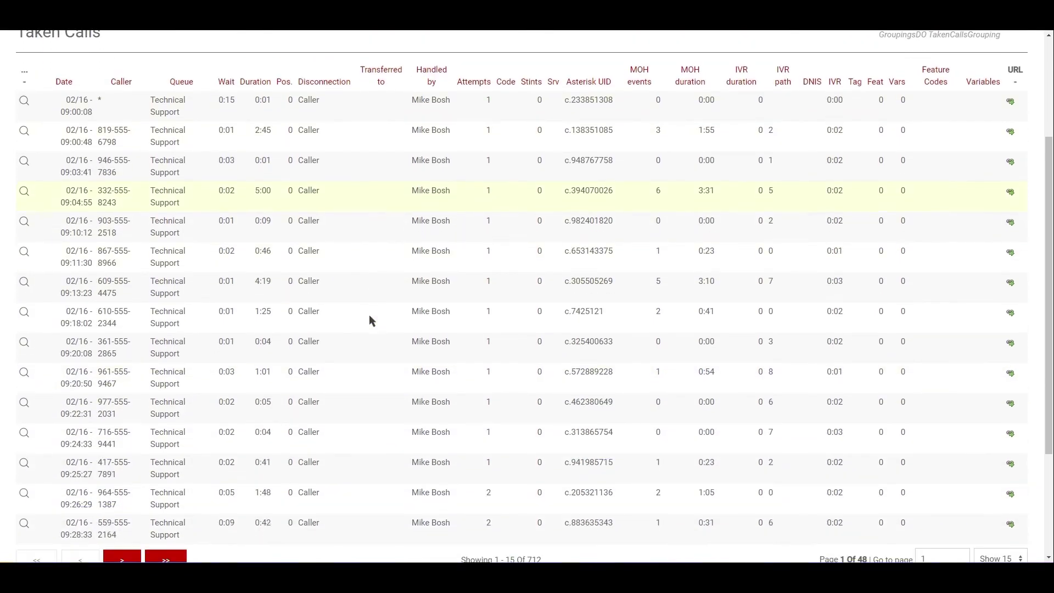
{"action": "left_click", "coordinate": [23, 132]}
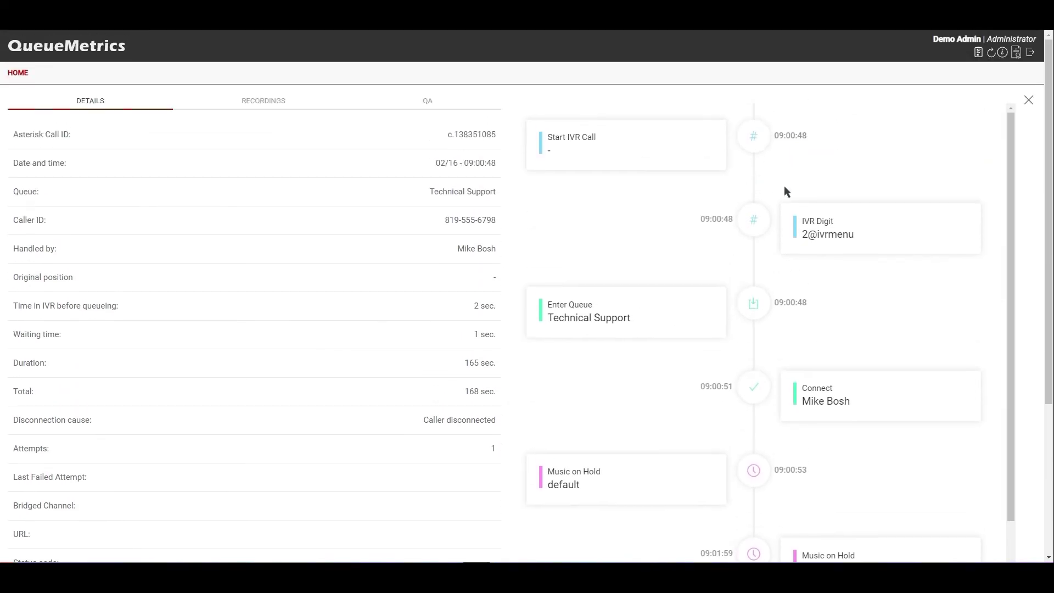
- Review the 09:00:48 call details and close that detail view
{"action": "scroll", "coordinate": [784, 186], "scroll_direction": "down", "scroll_amount": 2}
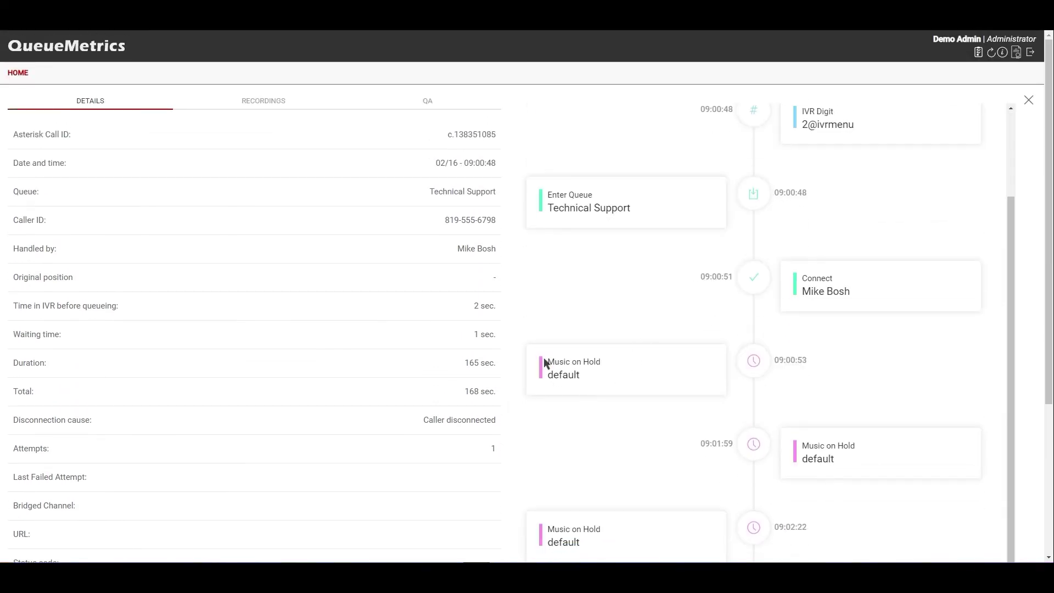
{"action": "scroll", "coordinate": [622, 389], "scroll_direction": "down", "scroll_amount": 1}
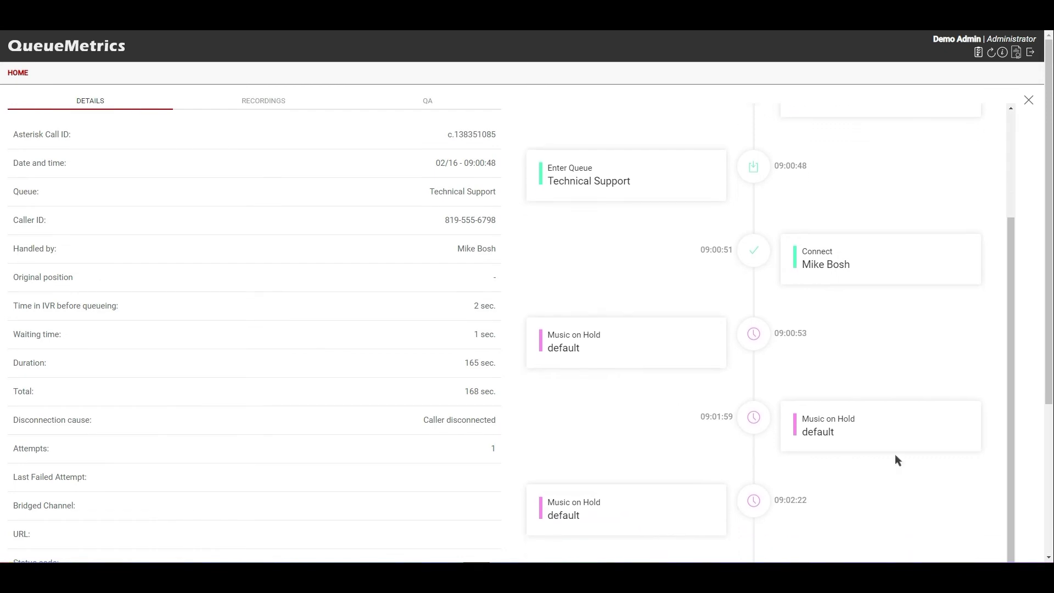
{"action": "scroll", "coordinate": [710, 350], "scroll_direction": "up", "scroll_amount": 2}
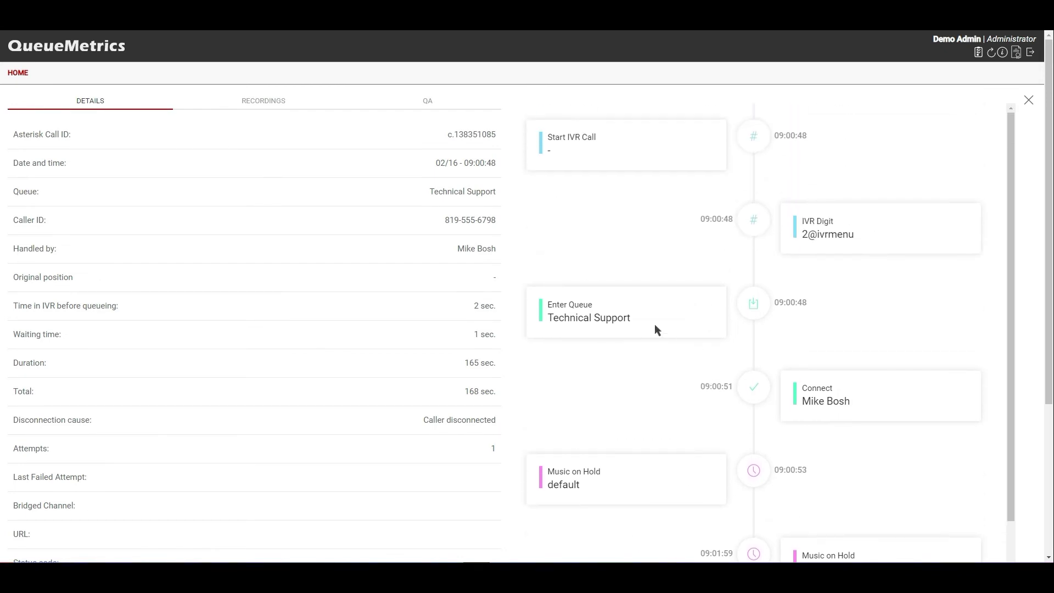
{"action": "scroll", "coordinate": [648, 340], "scroll_direction": "down", "scroll_amount": 2}
{"action": "scroll", "coordinate": [384, 307], "scroll_direction": "down", "scroll_amount": 2}
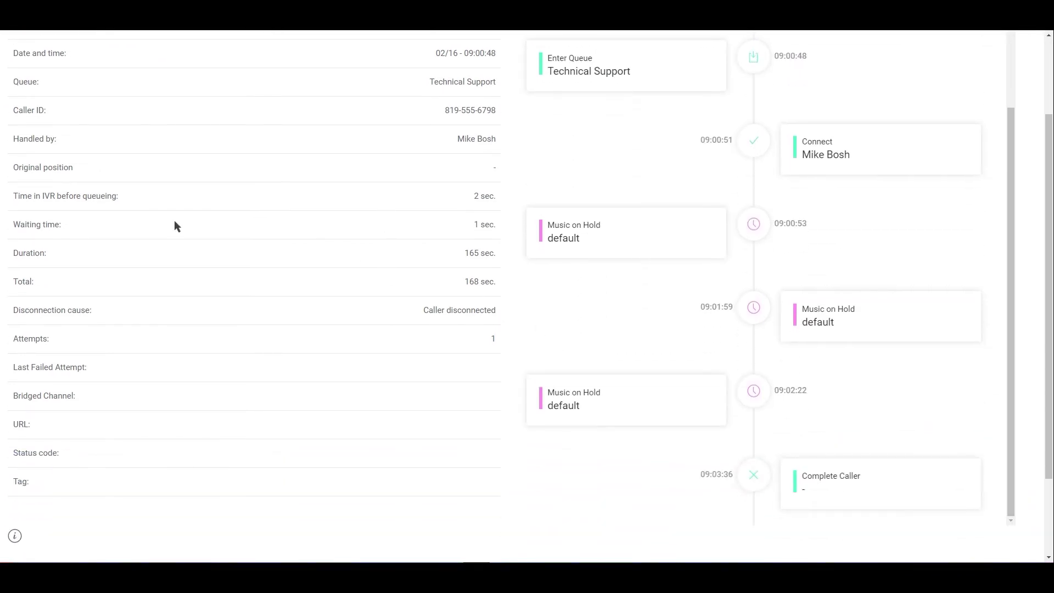
{"action": "scroll", "coordinate": [174, 426], "scroll_direction": "up", "scroll_amount": 2}
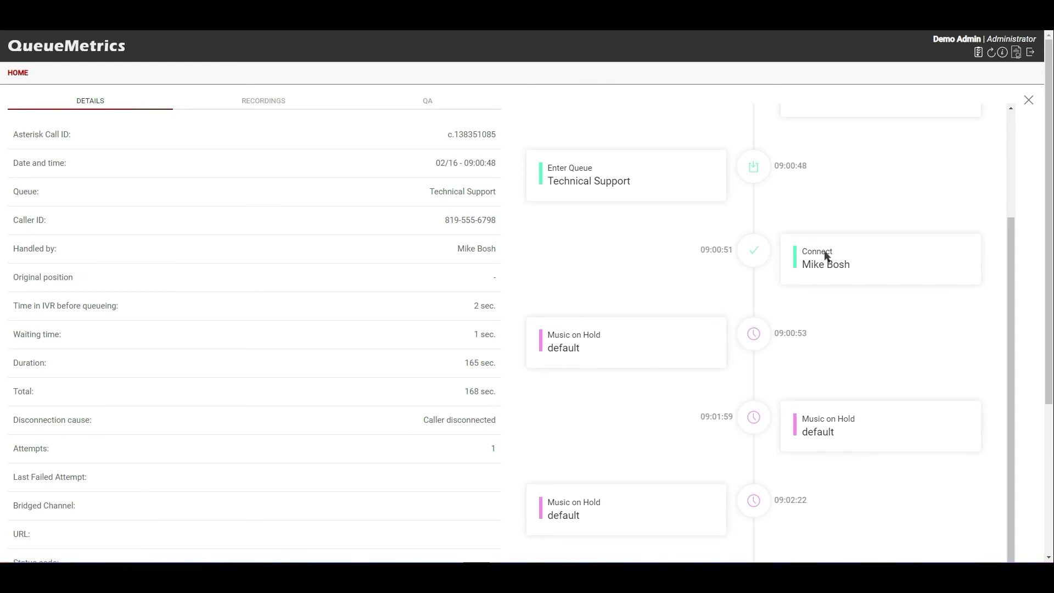
{"action": "left_click", "coordinate": [1028, 100]}
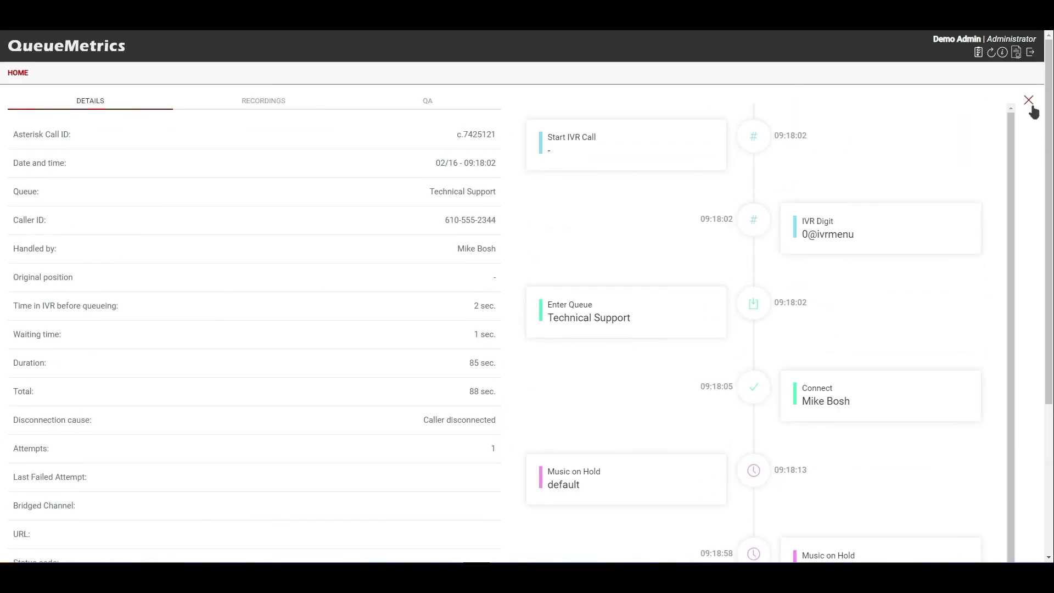
- Close the 09:18 call detail and the Call Grouping view to return to the report
{"action": "left_click", "coordinate": [1028, 101]}
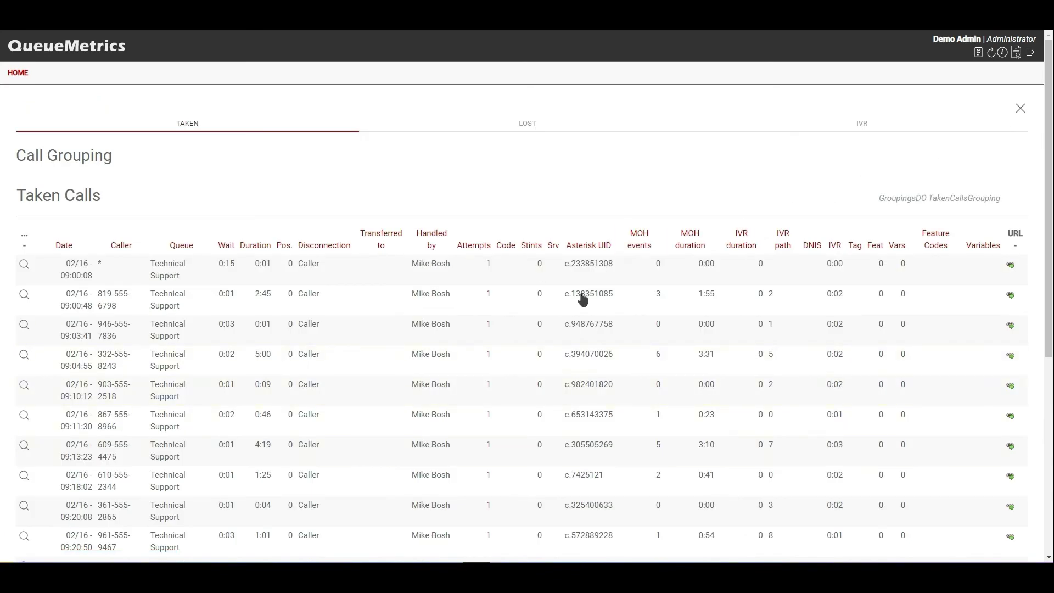
{"action": "scroll", "coordinate": [492, 369], "scroll_direction": "down", "scroll_amount": 2}
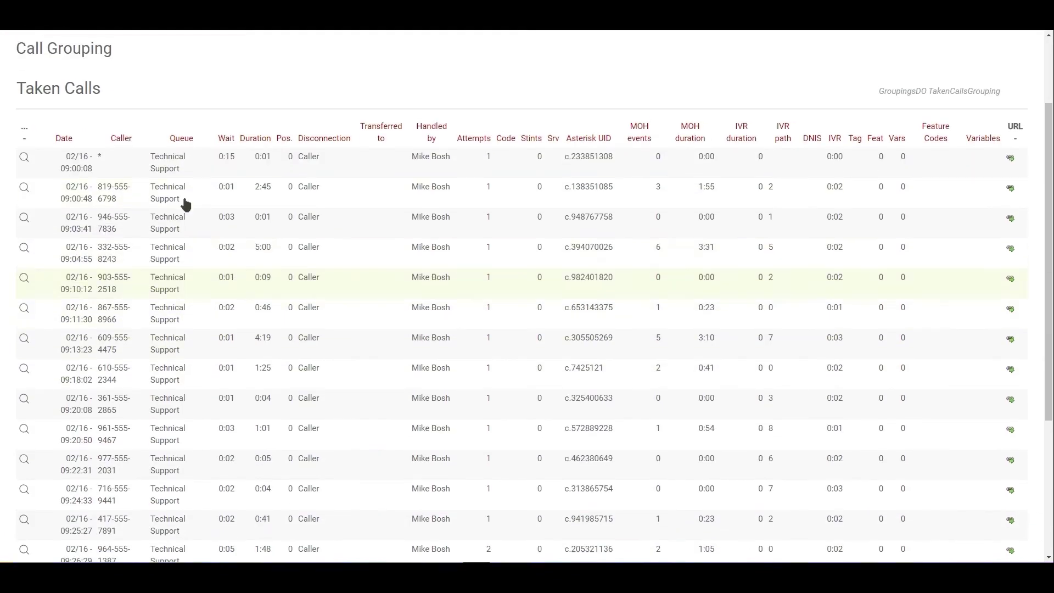
{"action": "scroll", "coordinate": [832, 341], "scroll_direction": "up", "scroll_amount": 2}
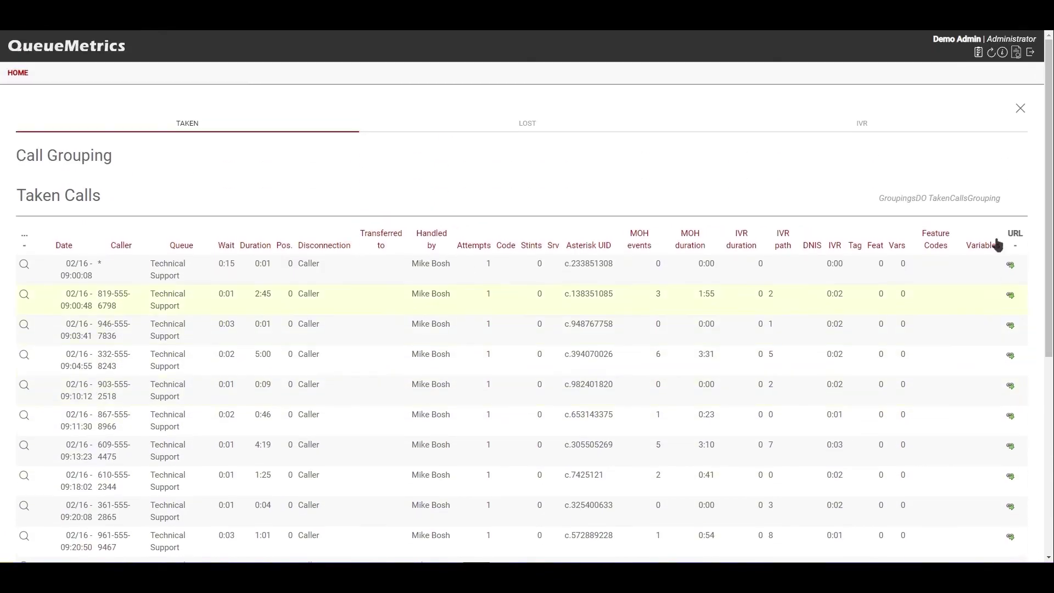
{"action": "left_click", "coordinate": [1019, 106]}
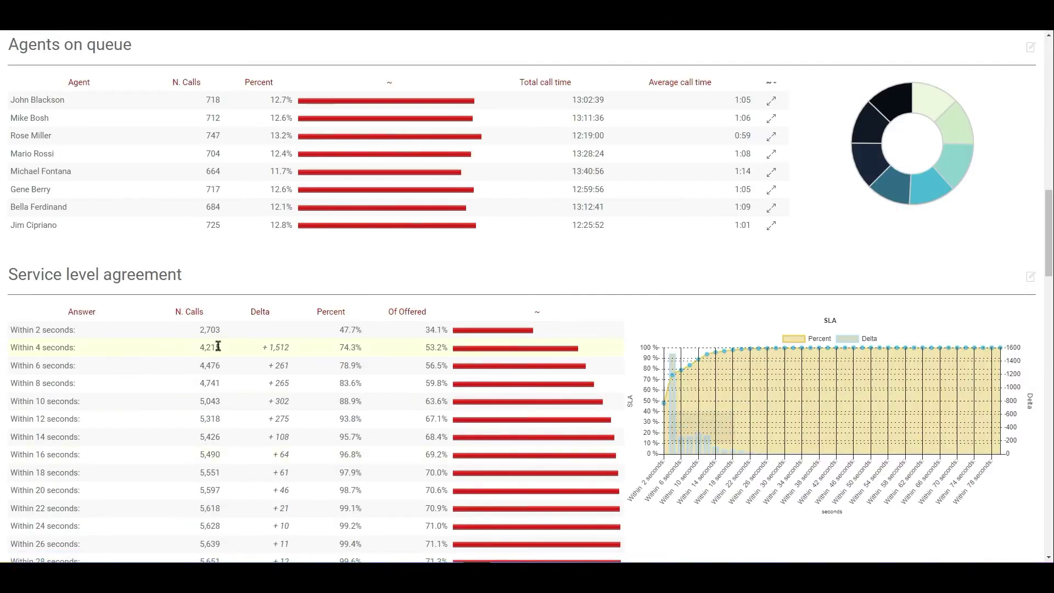
{"action": "scroll", "coordinate": [210, 224], "scroll_direction": "up", "scroll_amount": 2}
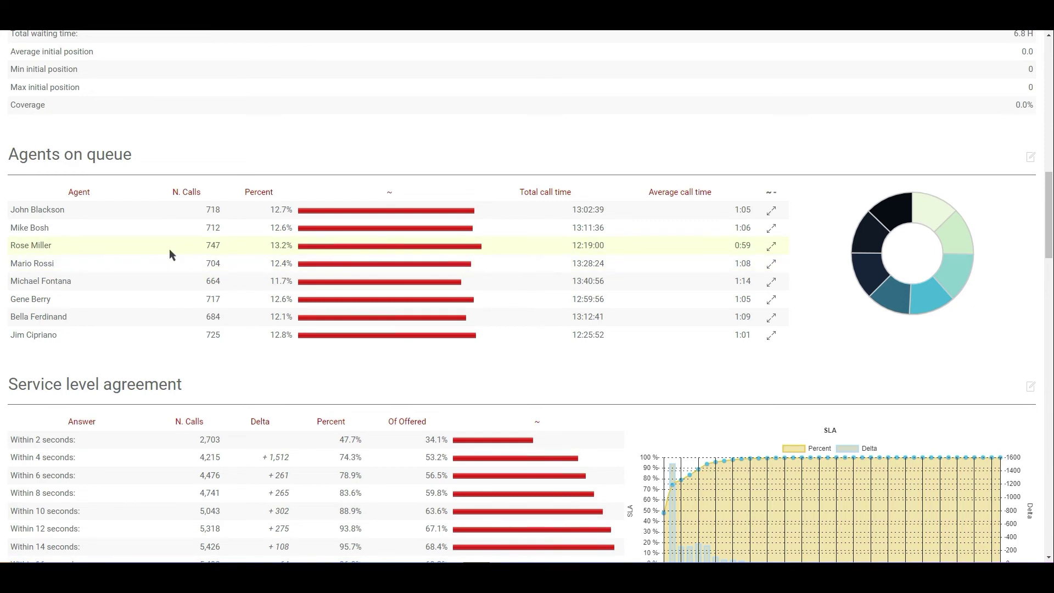
{"action": "scroll", "coordinate": [146, 329], "scroll_direction": "up", "scroll_amount": 10}
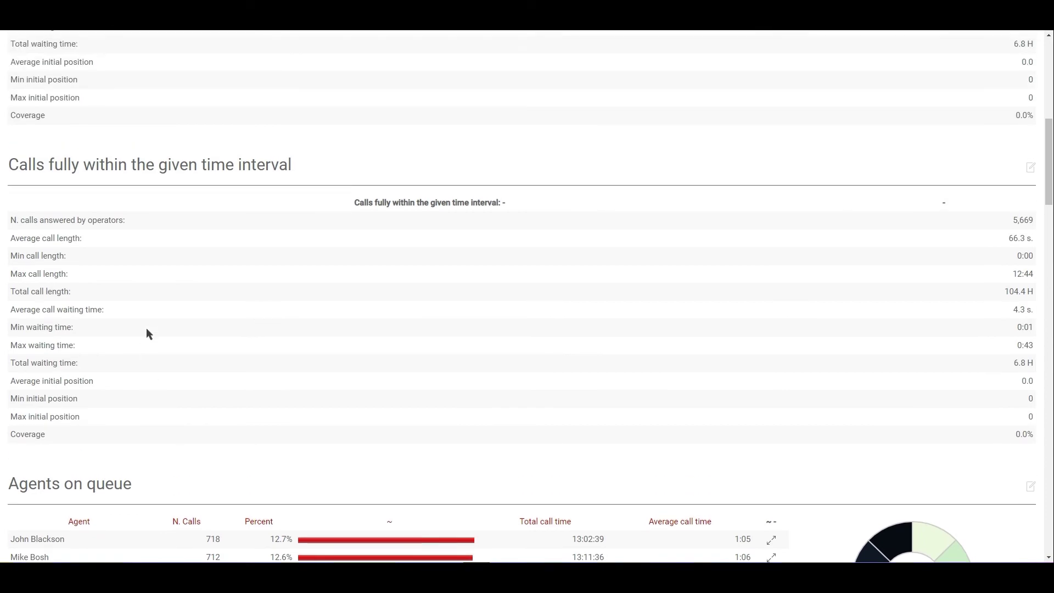
{"action": "scroll", "coordinate": [145, 329], "scroll_direction": "up", "scroll_amount": 4}
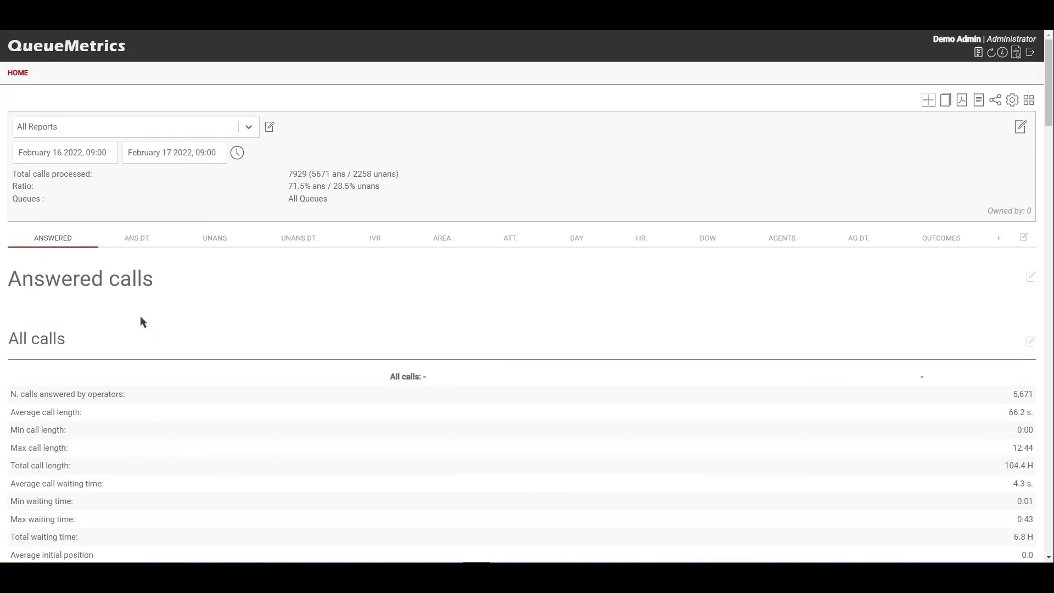
- Return to HOME, then open the System Log audit page from the gear administration panel
{"action": "left_click", "coordinate": [22, 75]}
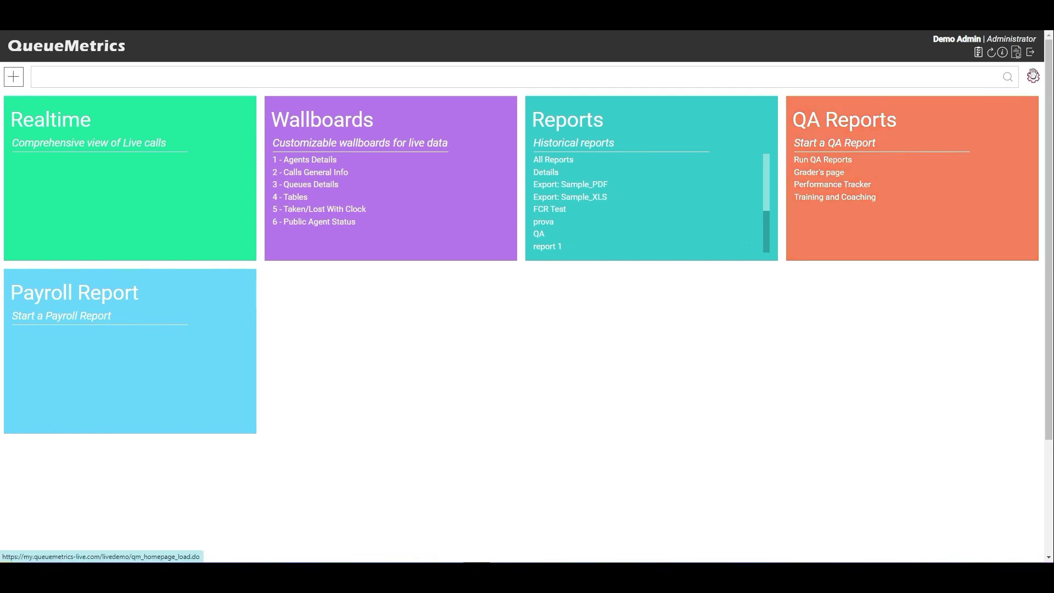
{"action": "left_click", "coordinate": [1034, 76]}
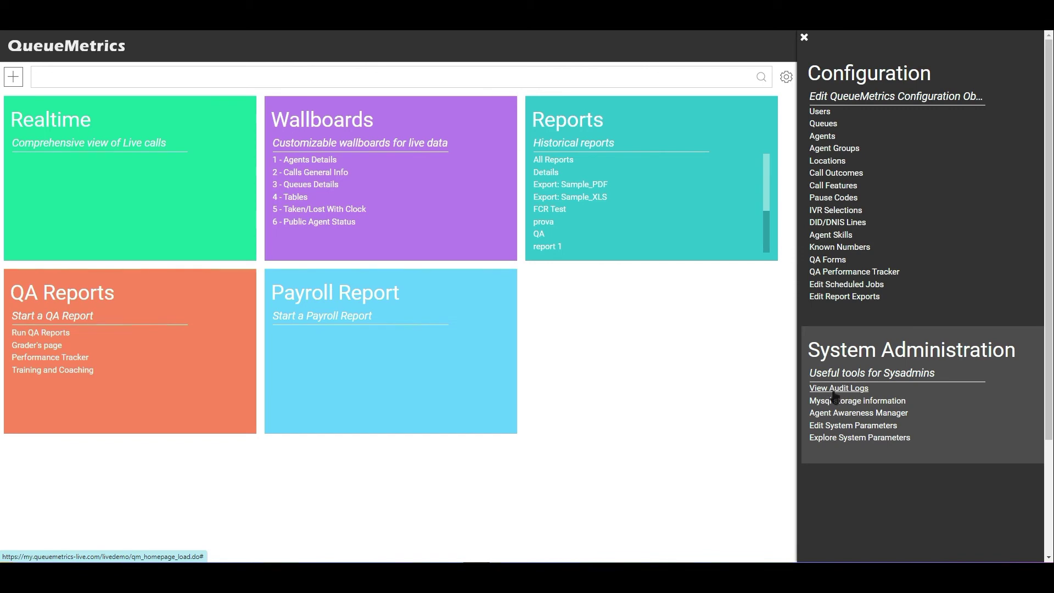
{"action": "left_click", "coordinate": [839, 390]}
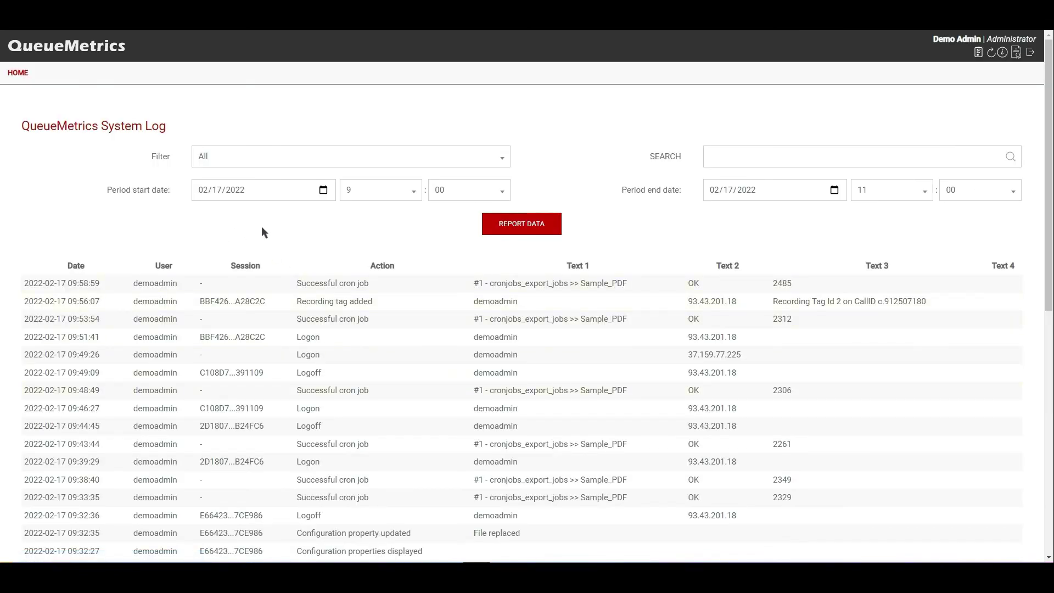
- Scroll through the 02/17/2022 System Log entries down to configuration updates and recording tags
{"action": "scroll", "coordinate": [262, 228], "scroll_direction": "down", "scroll_amount": 1}
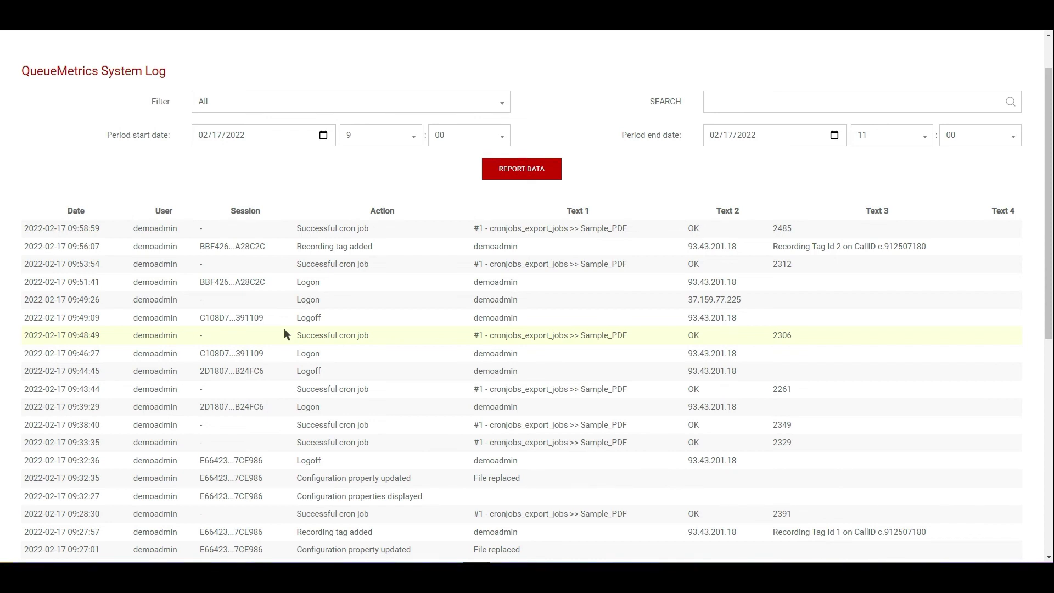
{"action": "scroll", "coordinate": [330, 299], "scroll_direction": "down", "scroll_amount": 2}
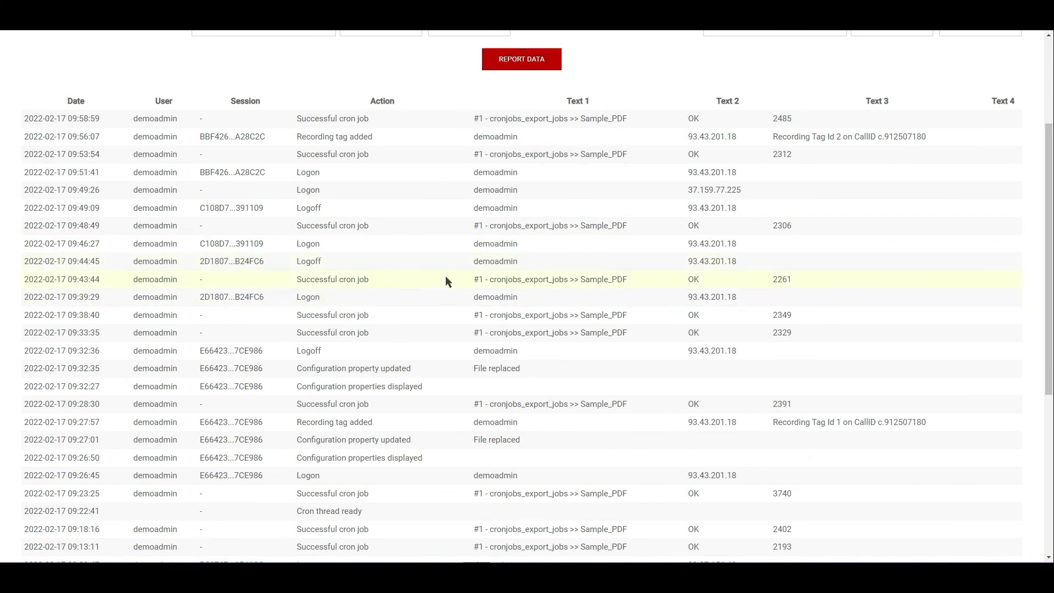
{"action": "scroll", "coordinate": [446, 281], "scroll_direction": "down", "scroll_amount": 1}
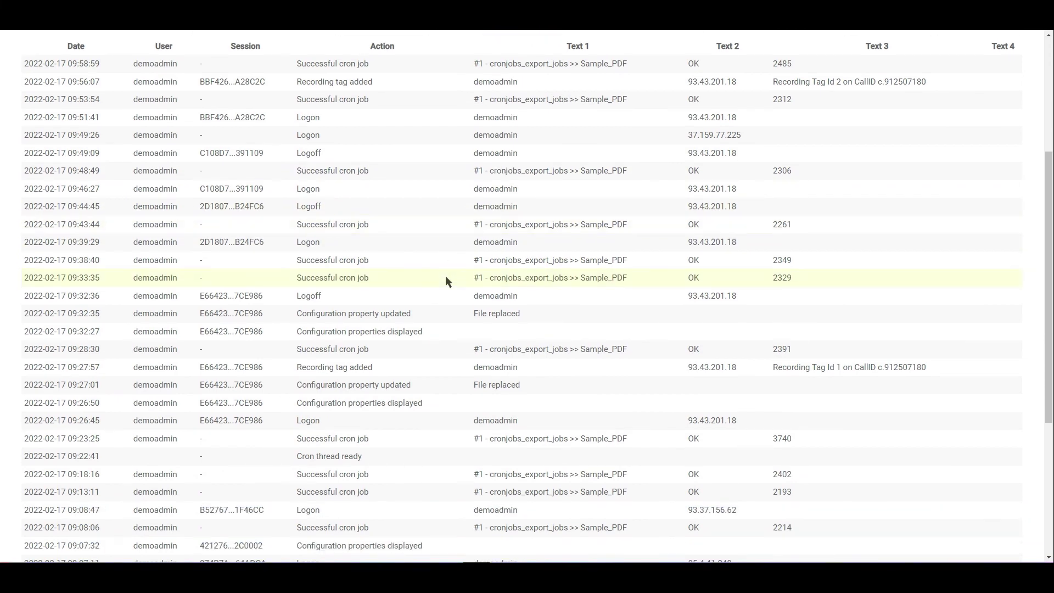
{"action": "scroll", "coordinate": [446, 281], "scroll_direction": "up", "scroll_amount": 2}
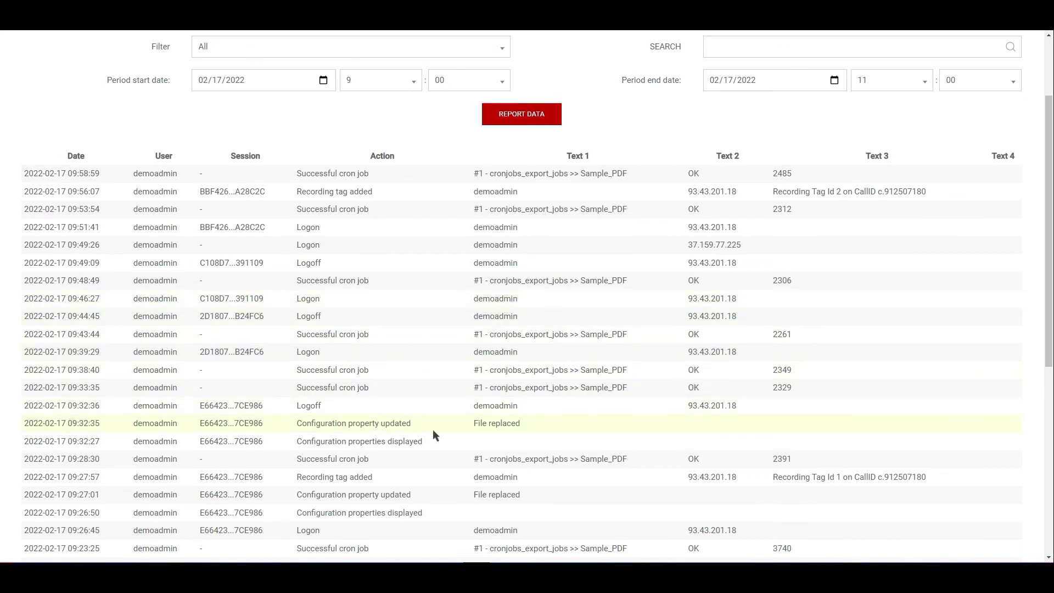
{"action": "triple_click", "coordinate": [367, 425]}
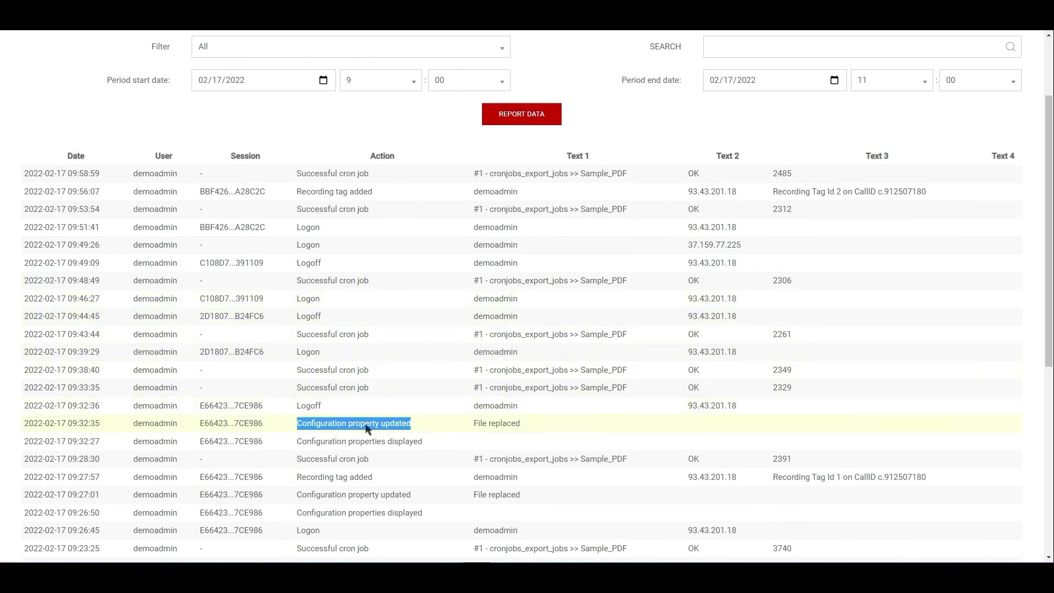
{"action": "left_click", "coordinate": [435, 424]}
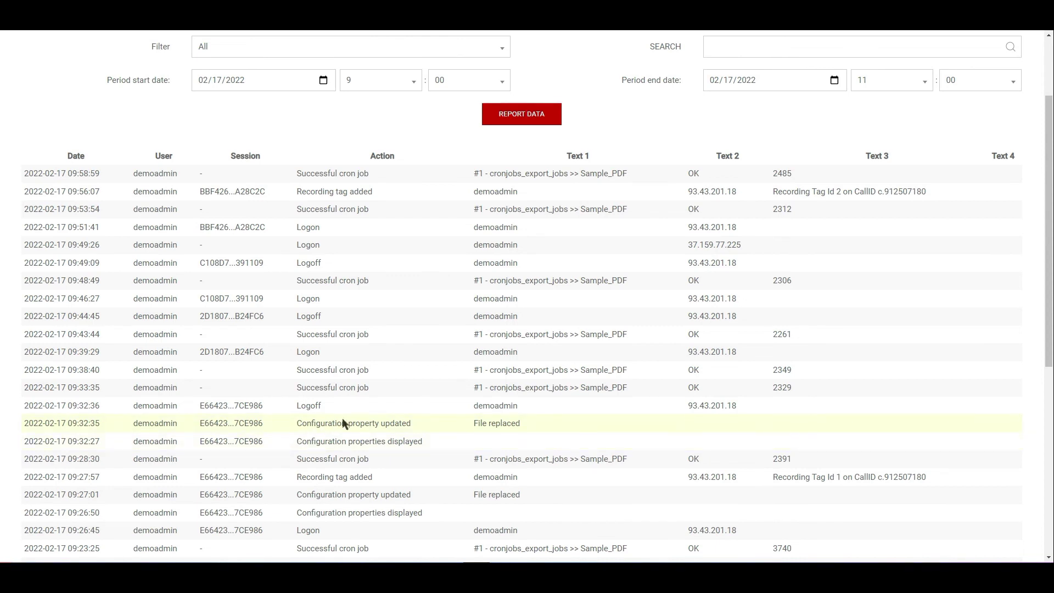
{"action": "double_click", "coordinate": [354, 440]}
{"action": "left_click", "coordinate": [439, 445]}
{"action": "left_click_drag", "start_coordinate": [431, 441], "coordinate": [283, 440]}
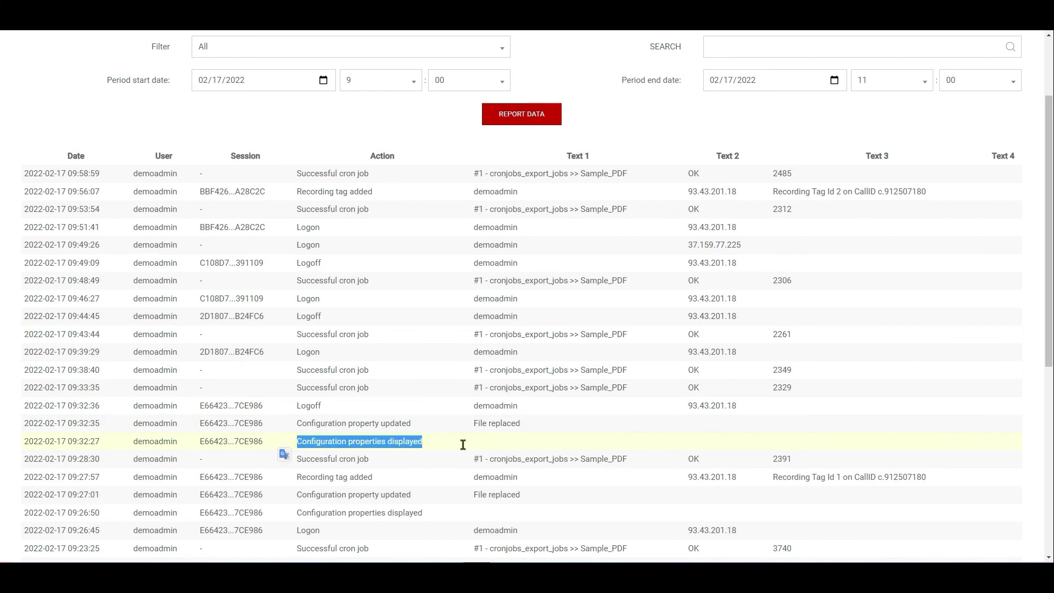
{"action": "left_click", "coordinate": [472, 443]}
{"action": "scroll", "coordinate": [457, 436], "scroll_direction": "down", "scroll_amount": 3}
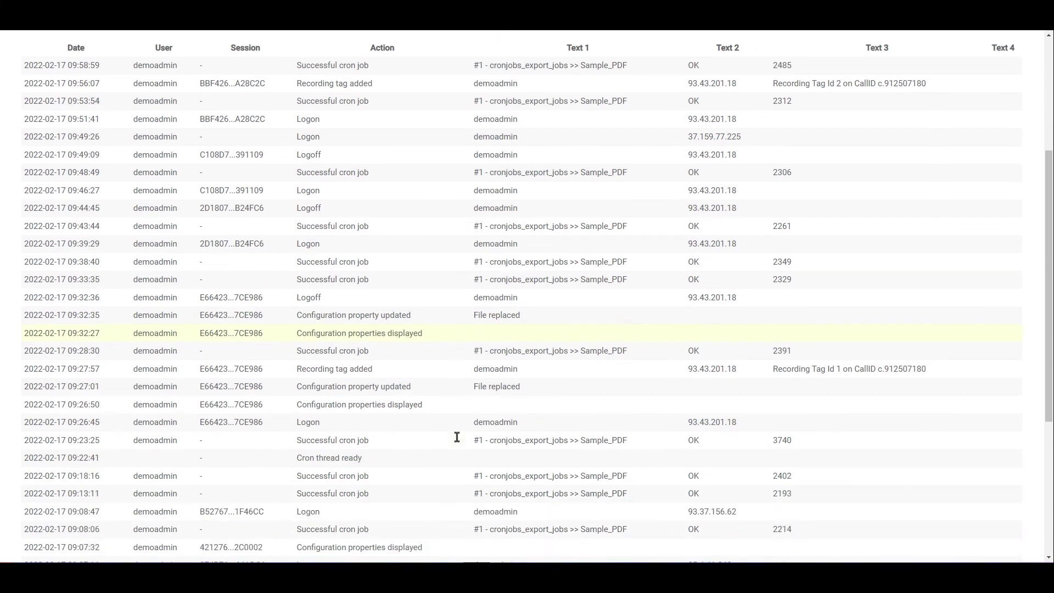
{"action": "scroll", "coordinate": [440, 436], "scroll_direction": "down", "scroll_amount": 2}
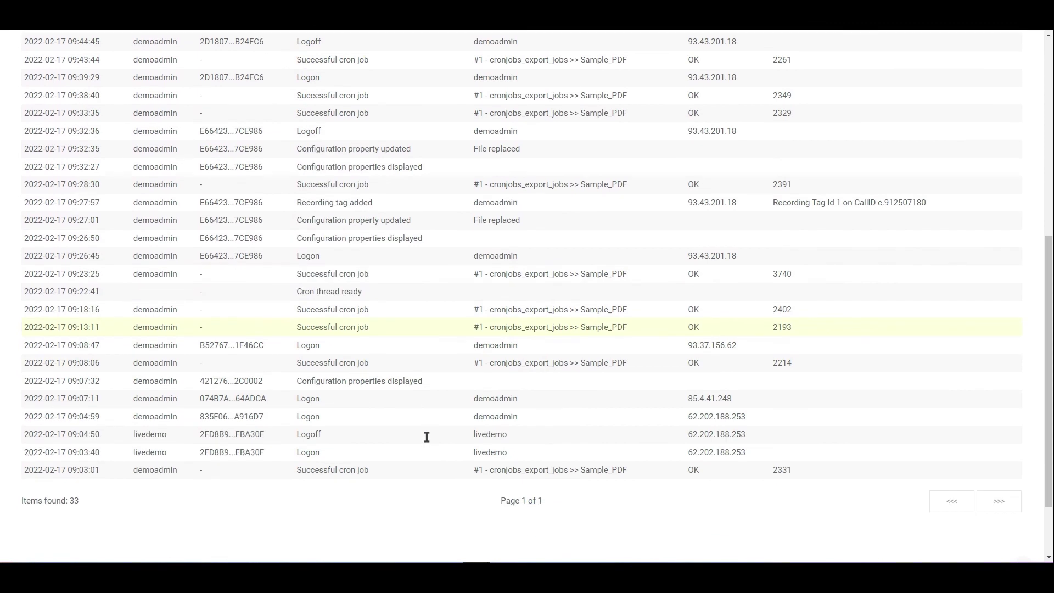
{"action": "scroll", "coordinate": [421, 436], "scroll_direction": "up", "scroll_amount": 1}
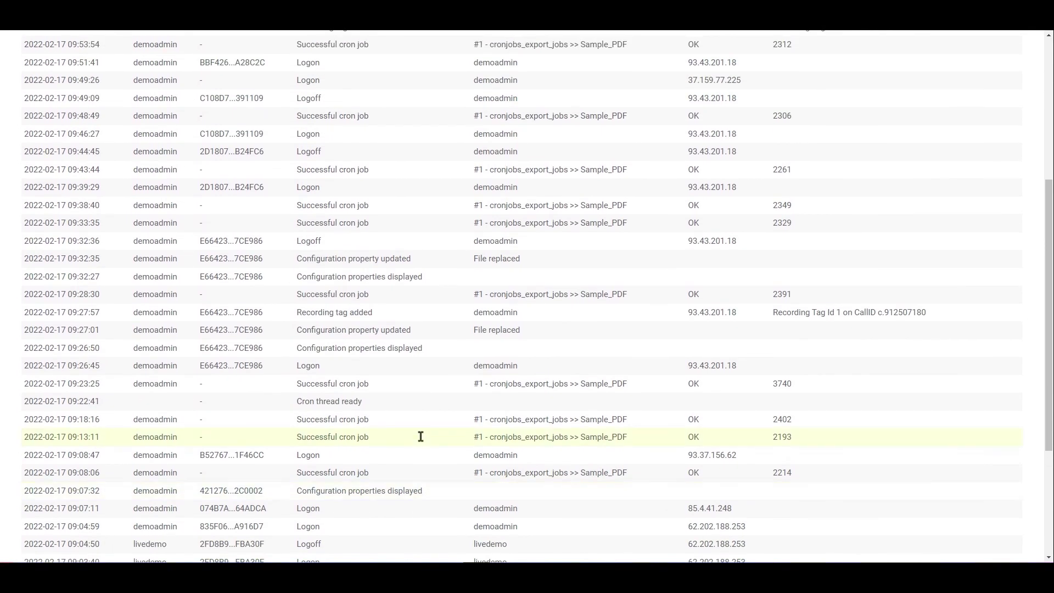
{"action": "scroll", "coordinate": [420, 437], "scroll_direction": "up", "scroll_amount": 1}
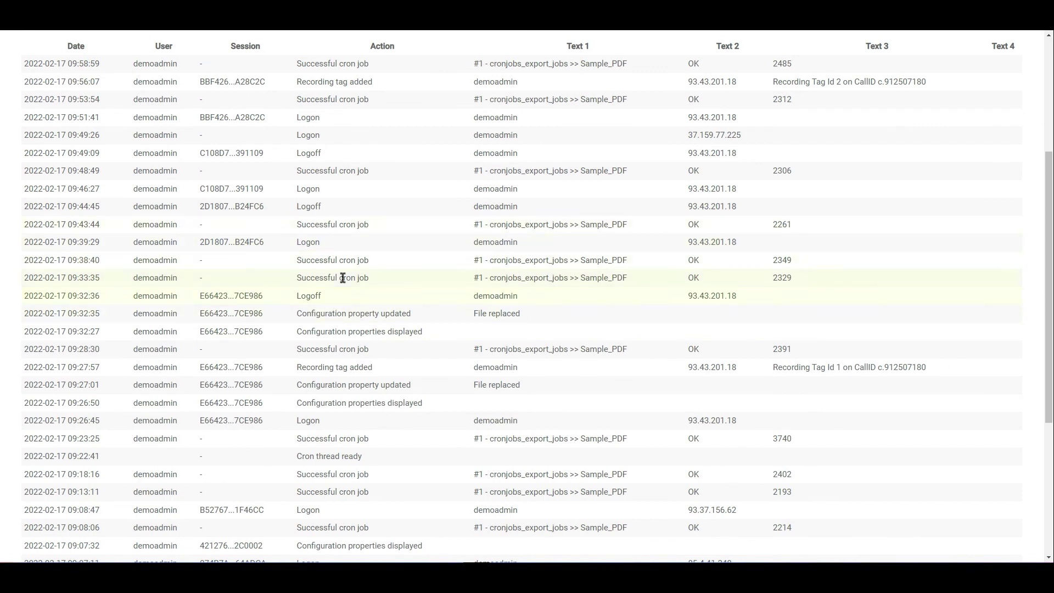
{"action": "scroll", "coordinate": [348, 295], "scroll_direction": "up", "scroll_amount": 1}
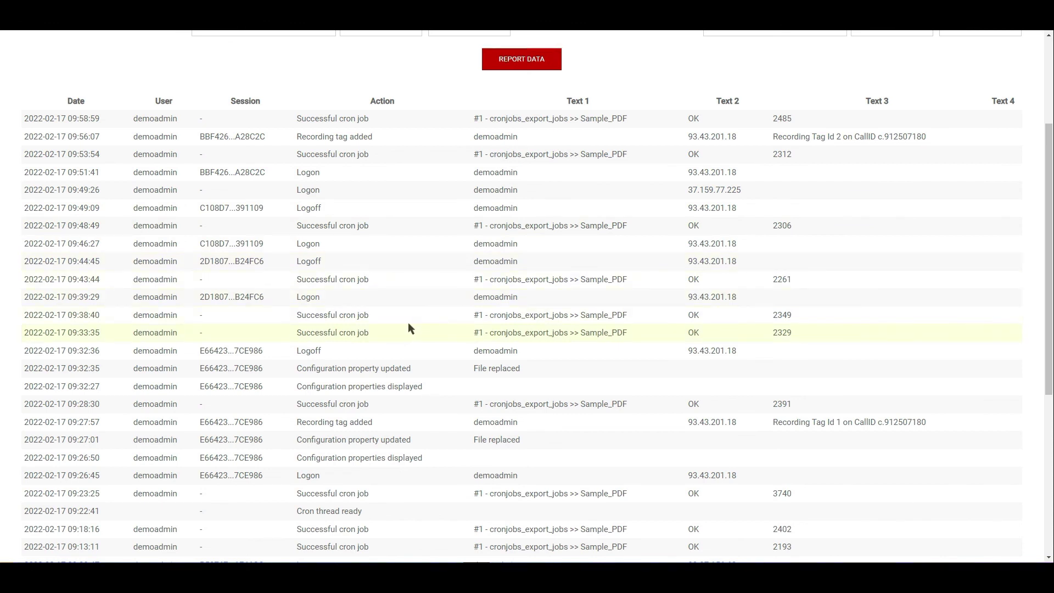
{"action": "scroll", "coordinate": [409, 328], "scroll_direction": "up", "scroll_amount": 3}
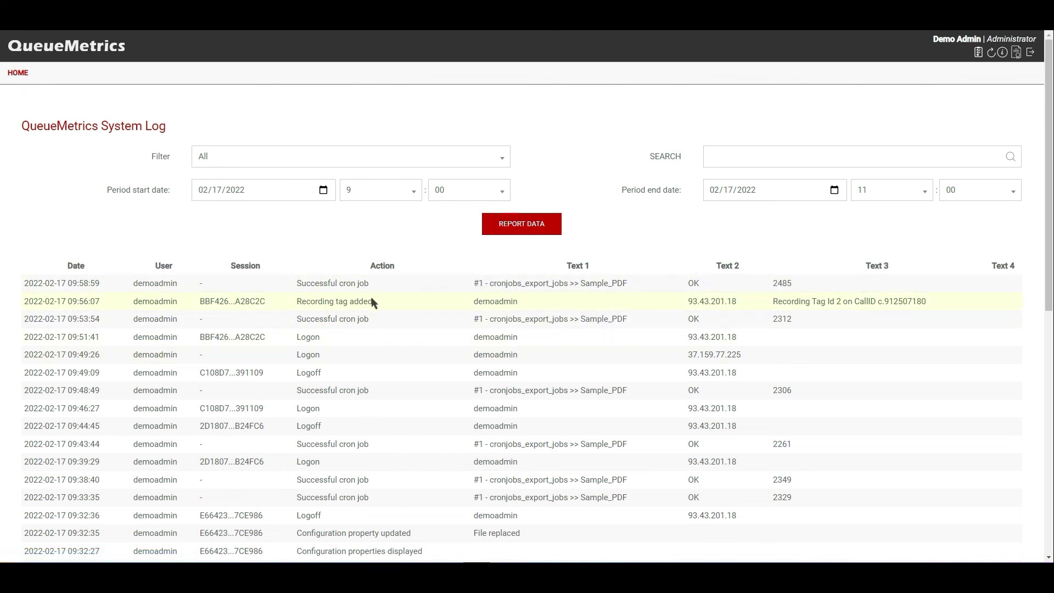
- Highlight and clear the Recording tag added log entry, then return to the home dashboard
{"action": "left_click", "coordinate": [320, 301]}
{"action": "left_click", "coordinate": [318, 303]}
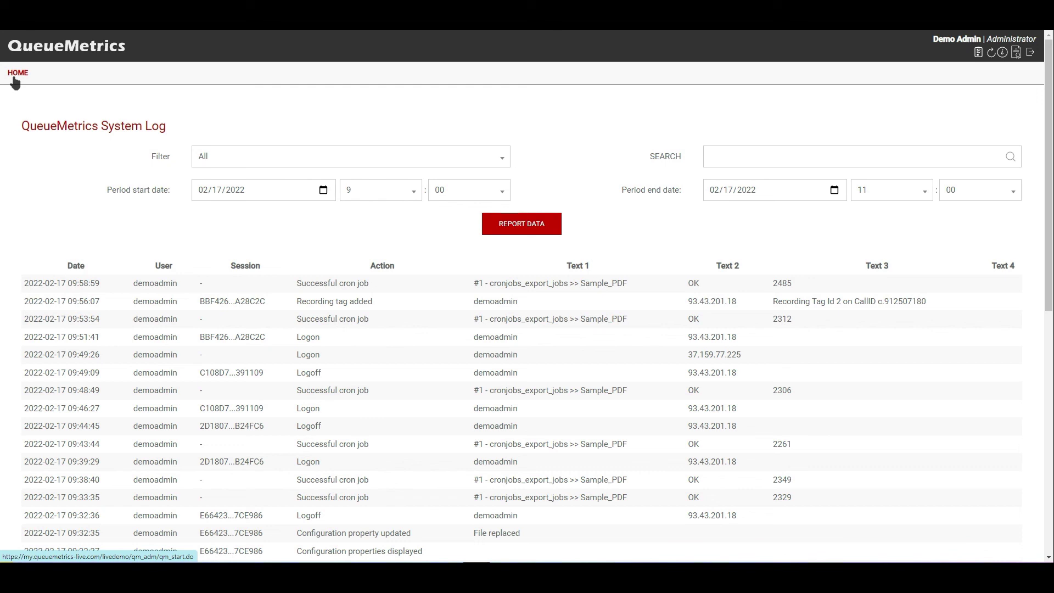
{"action": "left_click", "coordinate": [14, 78]}
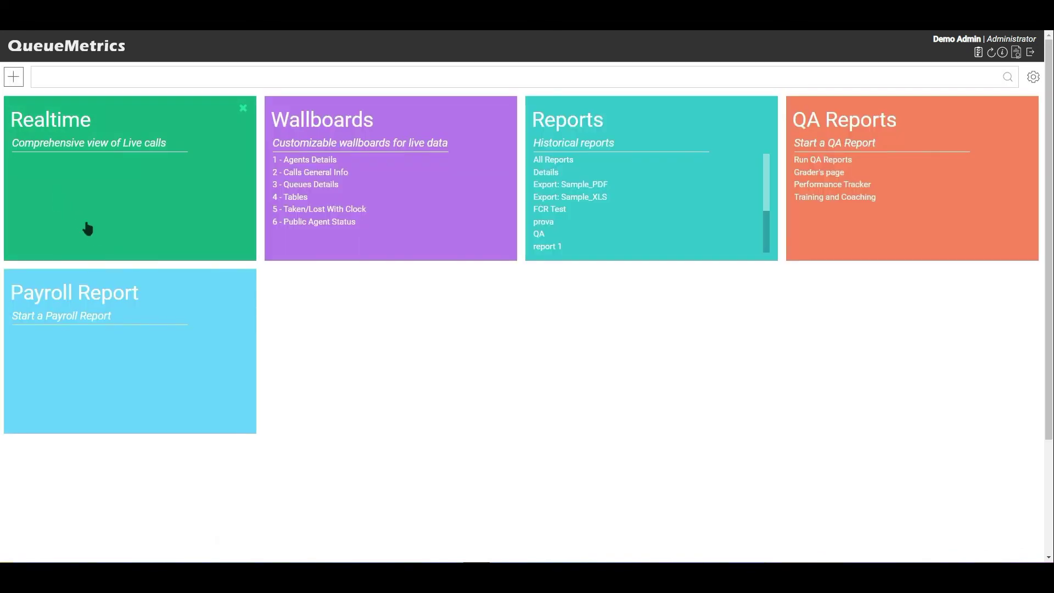